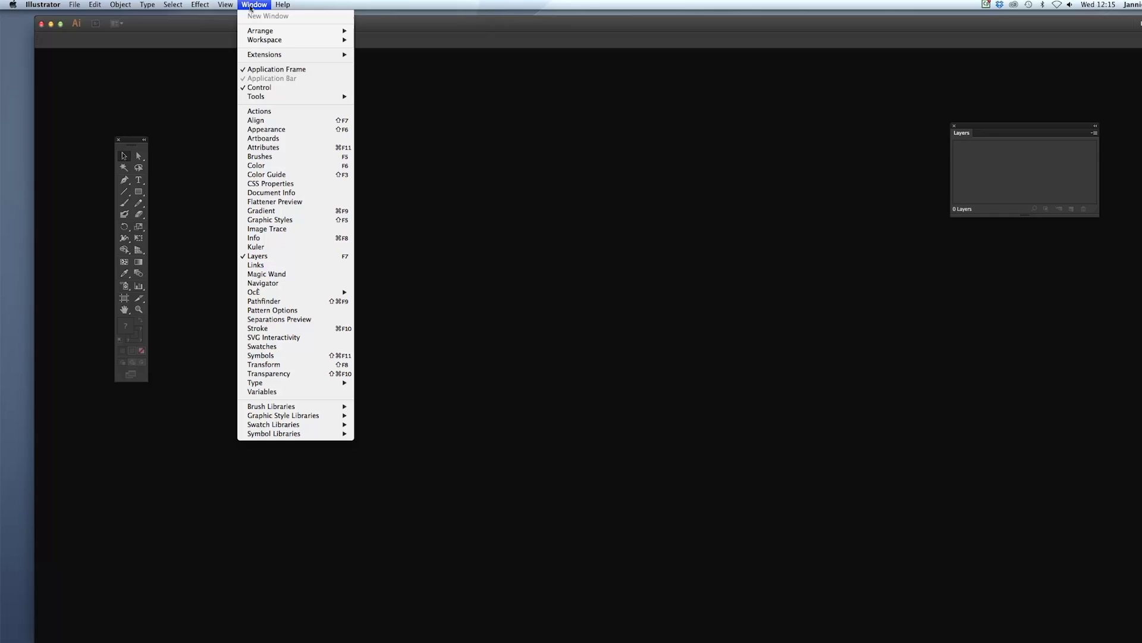
- Open the Océ Elevation Assistant panel, move it aside, and show the Open Recent Files list
{"action": "mouse_move", "coordinate": [289, 289]}
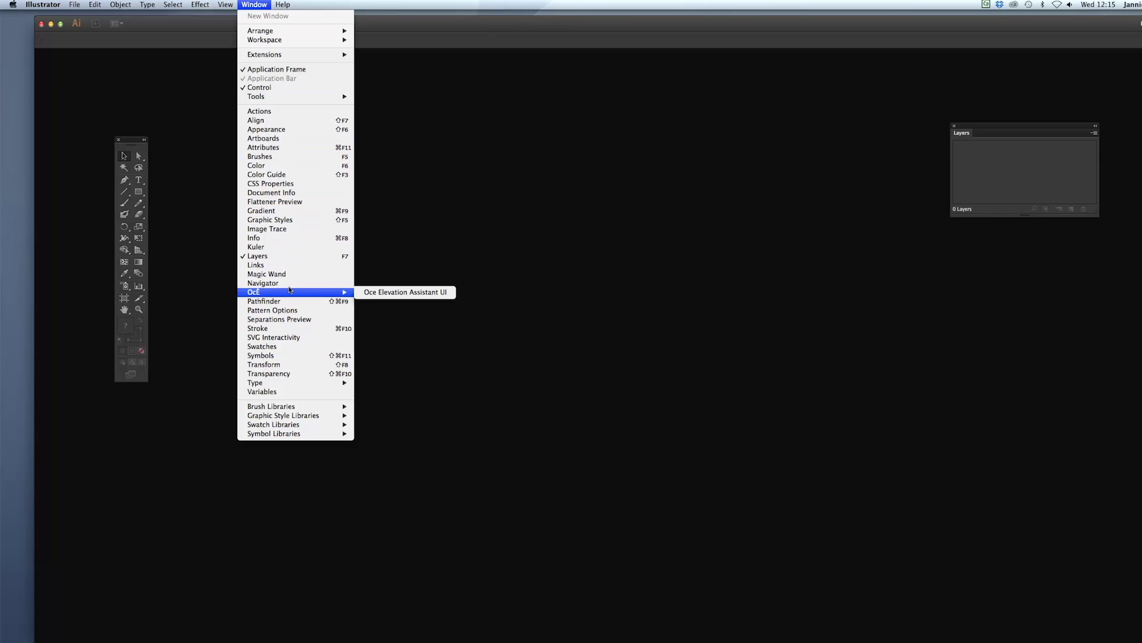
{"action": "left_click", "coordinate": [405, 292]}
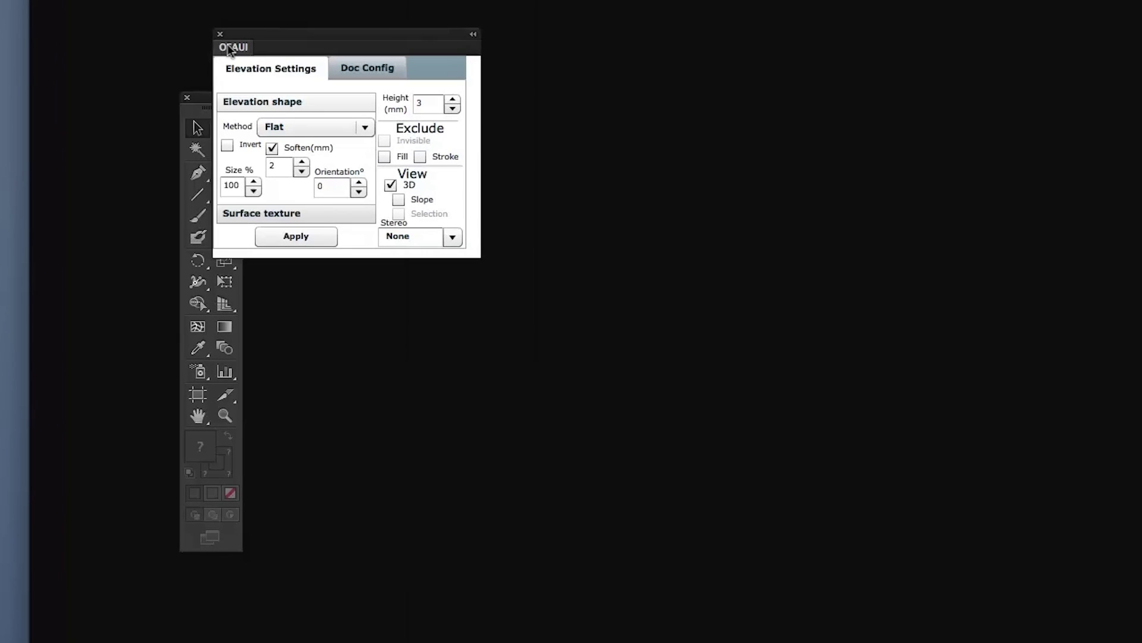
{"action": "left_click_drag", "start_coordinate": [282, 25], "coordinate": [385, 50]}
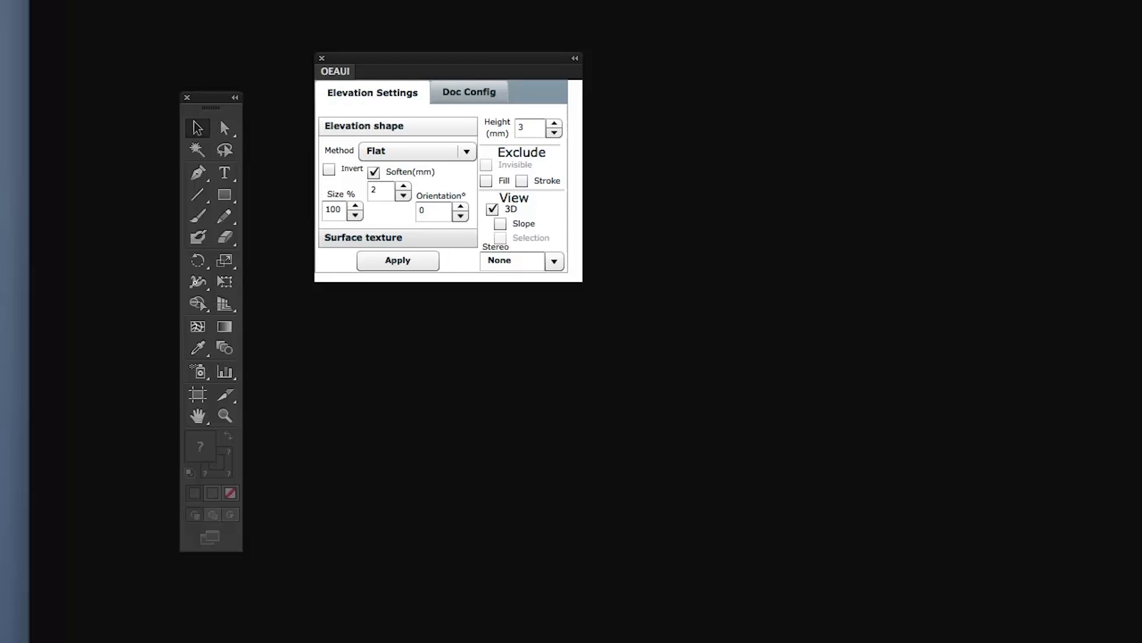
{"action": "left_click", "coordinate": [73, 4]}
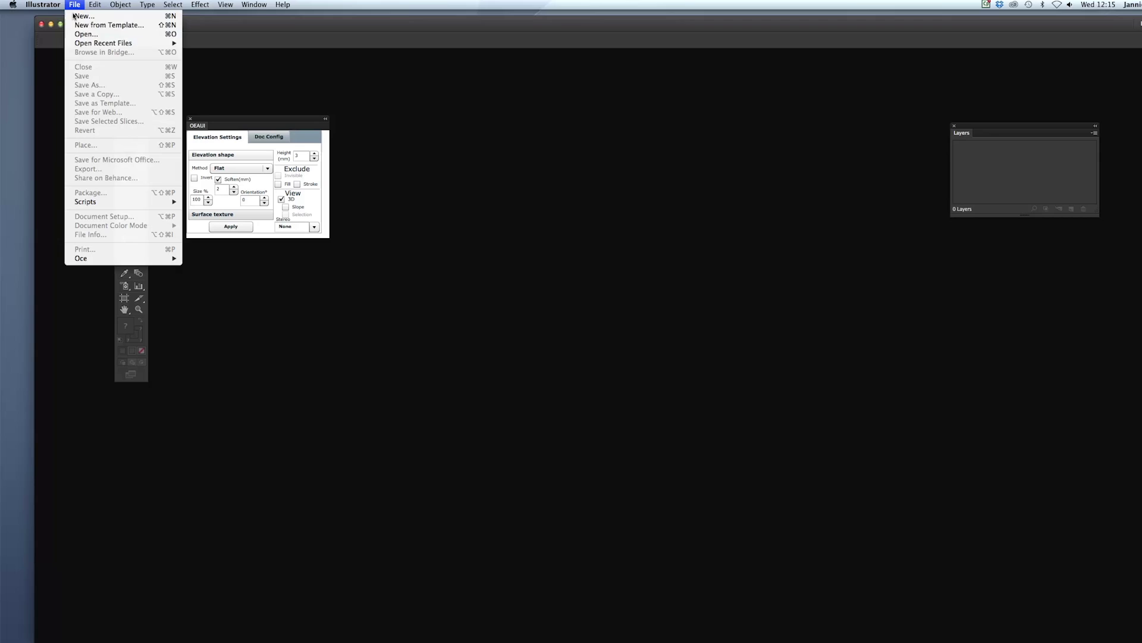
{"action": "mouse_move", "coordinate": [83, 41]}
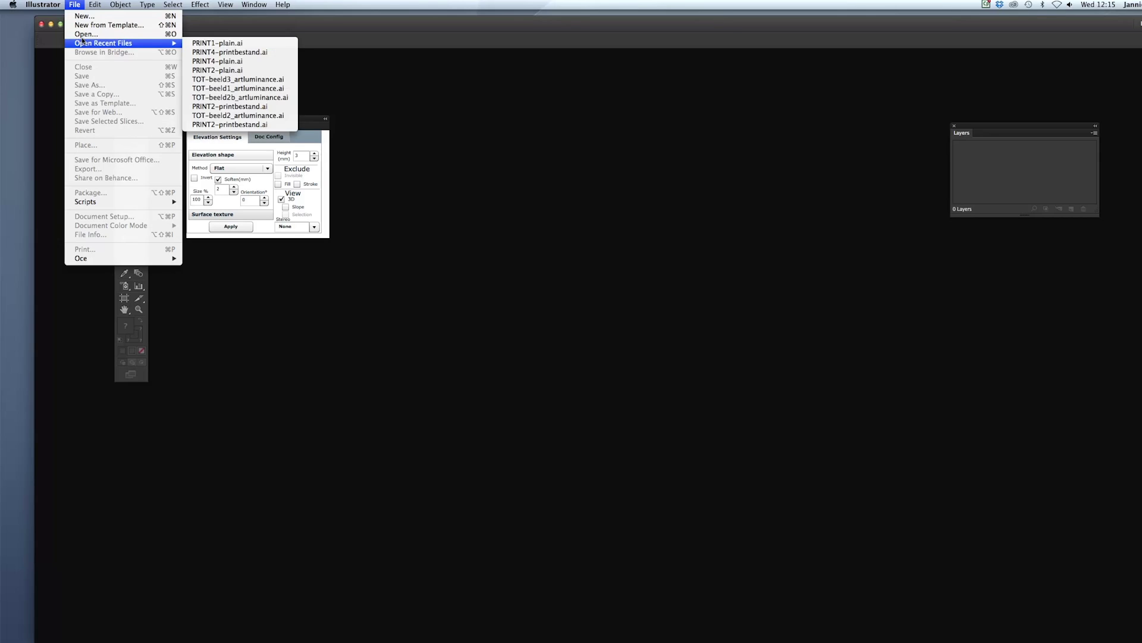
- Open PRINT1-plain.ai, check each shape's elevation settings, then select the large grey circle
{"action": "left_click", "coordinate": [241, 43]}
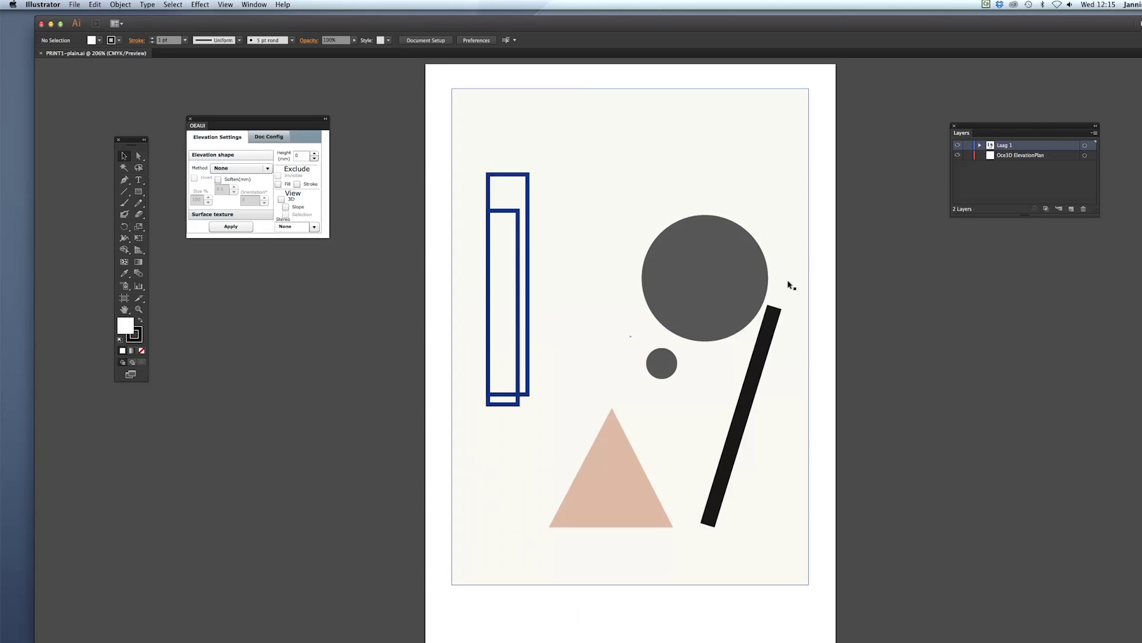
{"action": "left_click", "coordinate": [701, 288]}
{"action": "left_click", "coordinate": [741, 409]}
{"action": "left_click", "coordinate": [601, 484]}
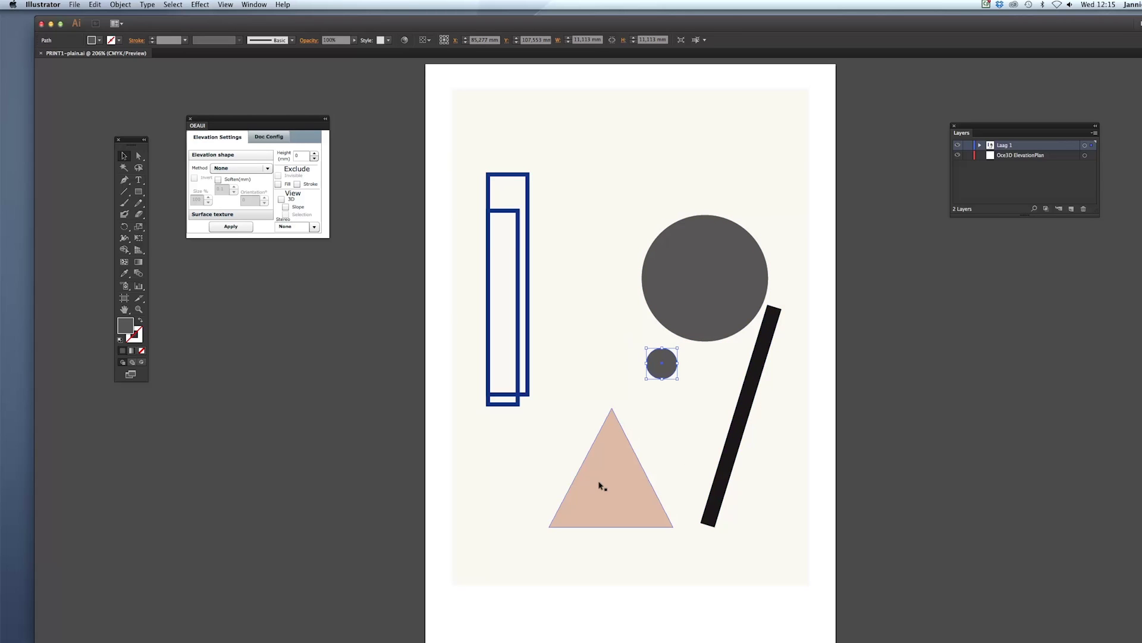
{"action": "left_click", "coordinate": [530, 334]}
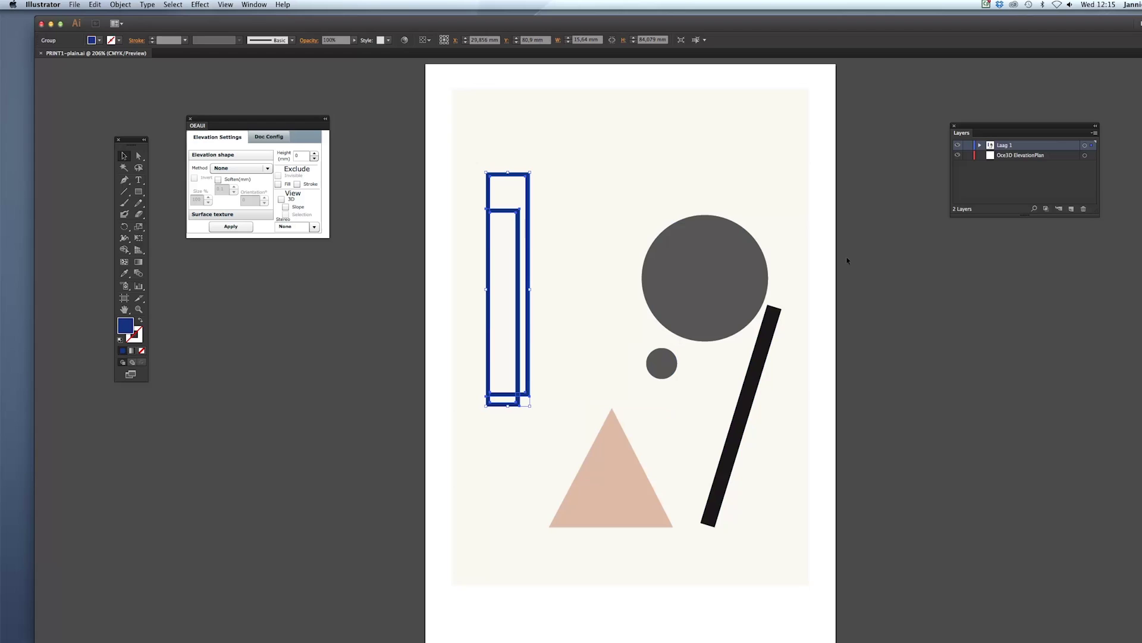
{"action": "left_click", "coordinate": [887, 259]}
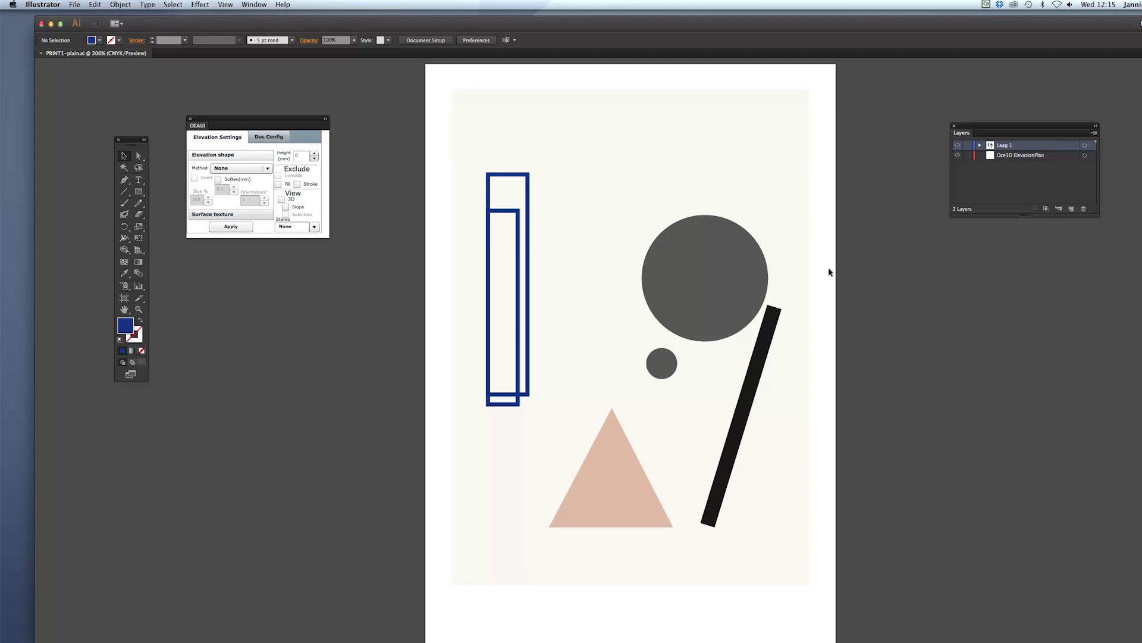
{"action": "left_click", "coordinate": [709, 262]}
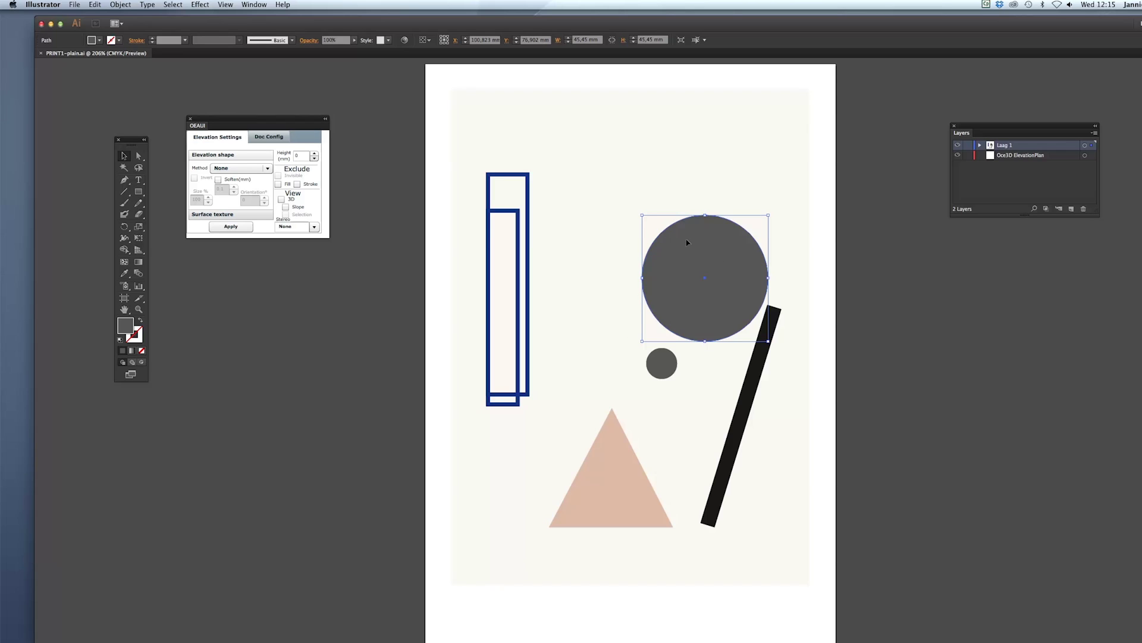
{"action": "left_click_drag", "start_coordinate": [266, 117], "coordinate": [272, 115]}
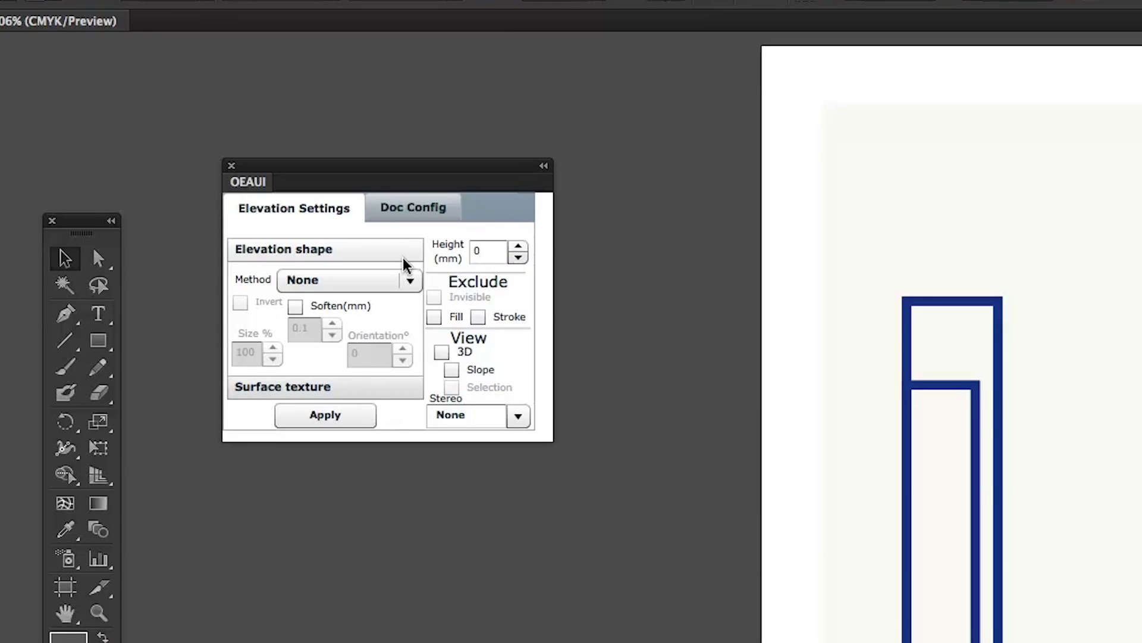
- Apply a Flat 3 mm elevation to the large grey circle and enable View 3D
{"action": "left_click", "coordinate": [478, 253]}
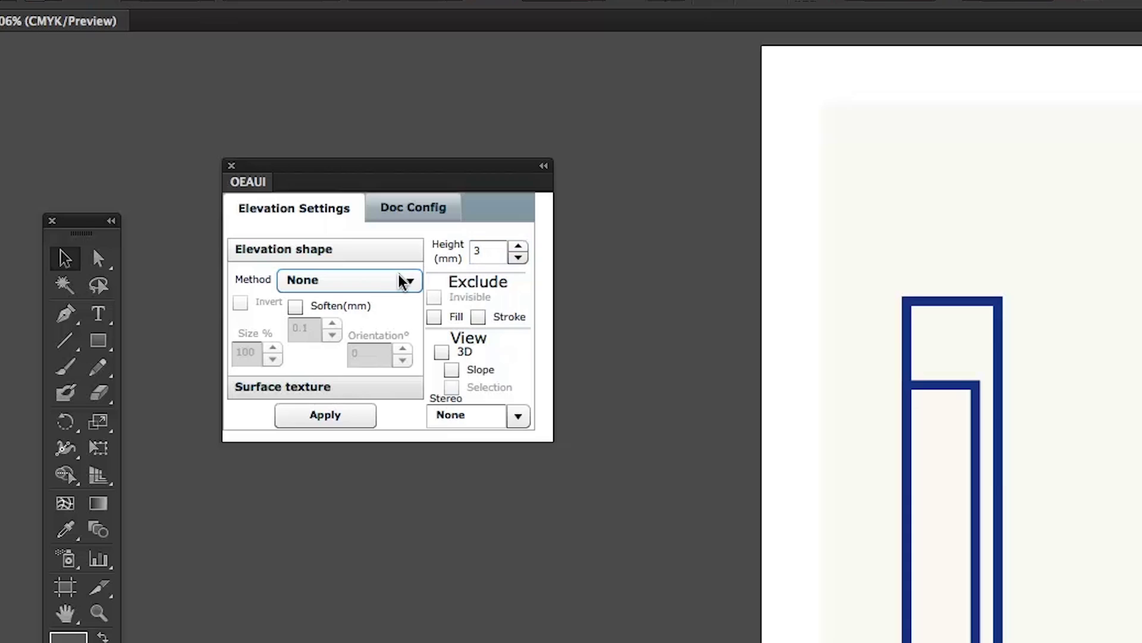
{"action": "left_click", "coordinate": [410, 284]}
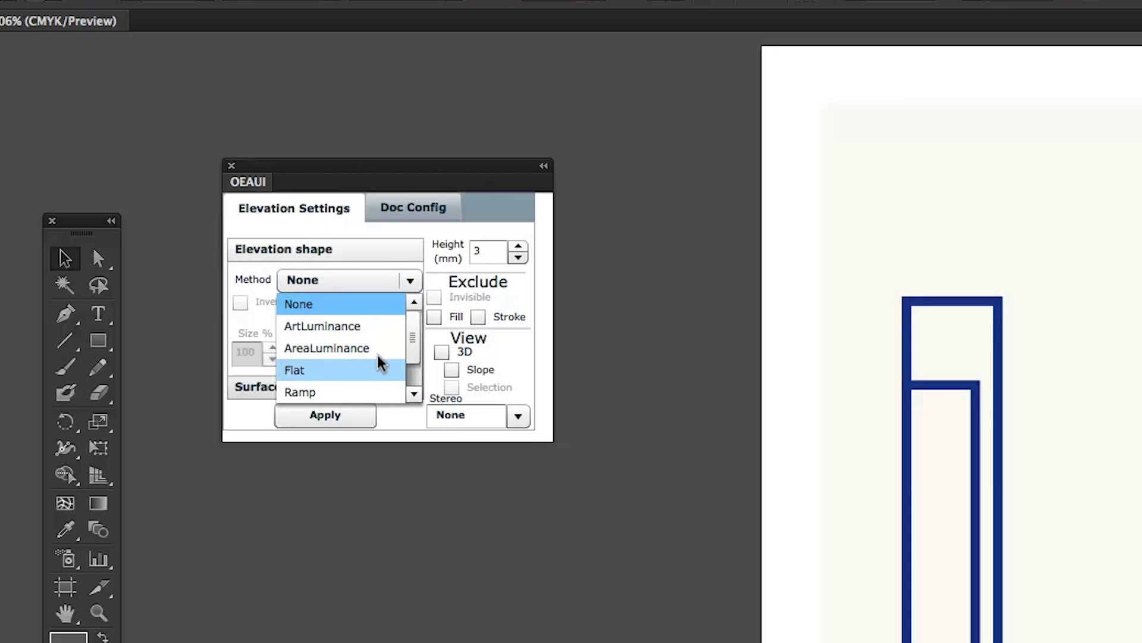
{"action": "scroll", "coordinate": [403, 341], "scroll_direction": "down", "scroll_amount": 2}
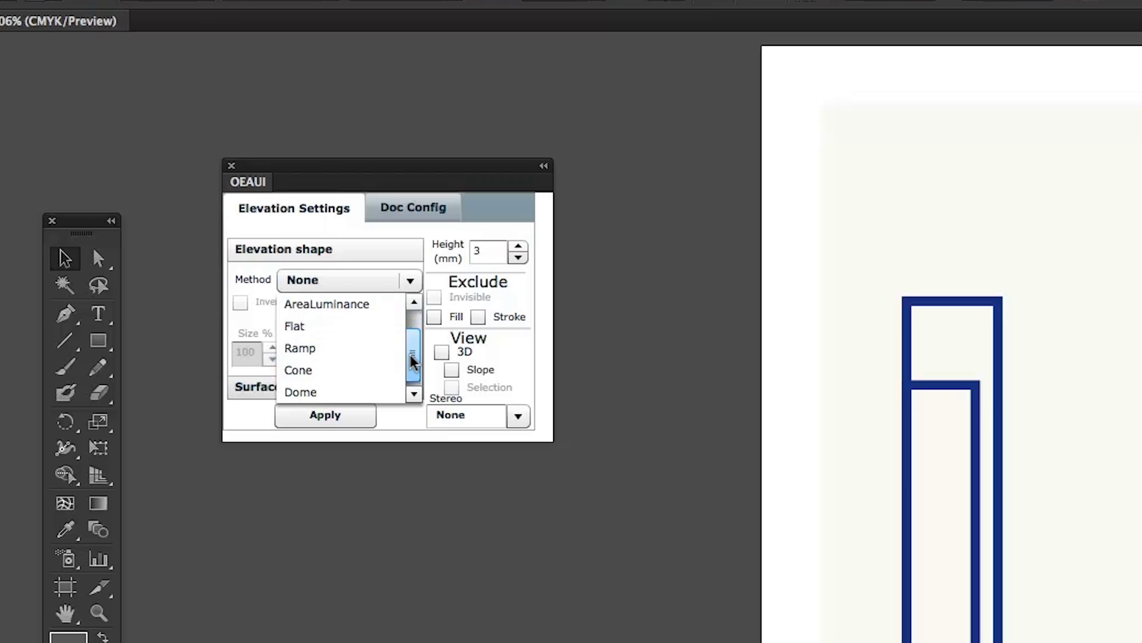
{"action": "left_click", "coordinate": [312, 326]}
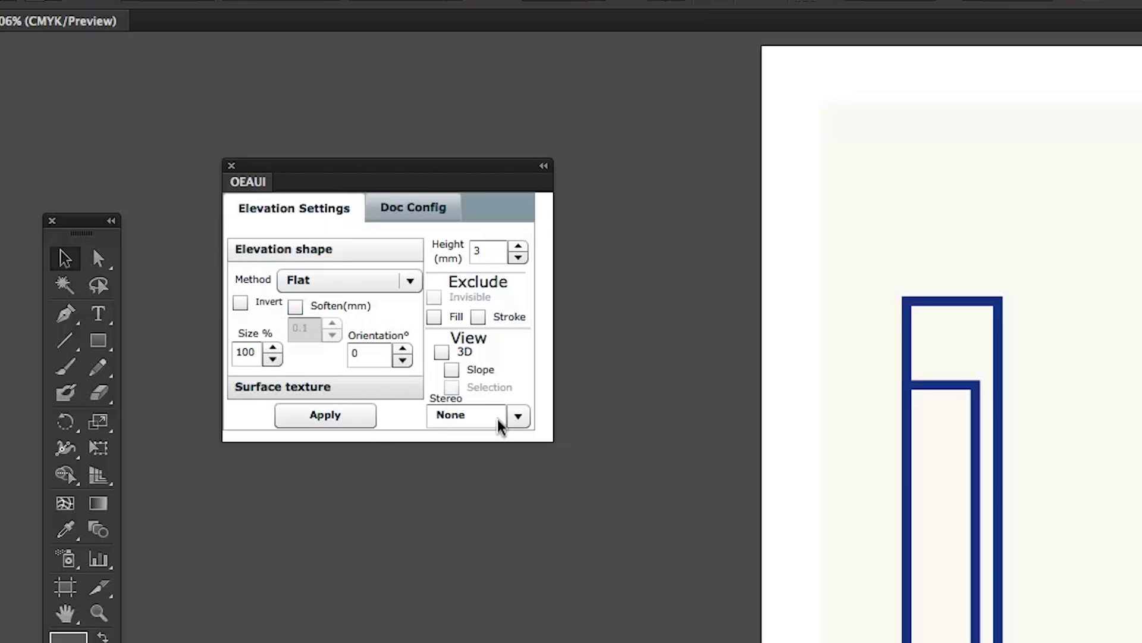
{"action": "left_click", "coordinate": [348, 415]}
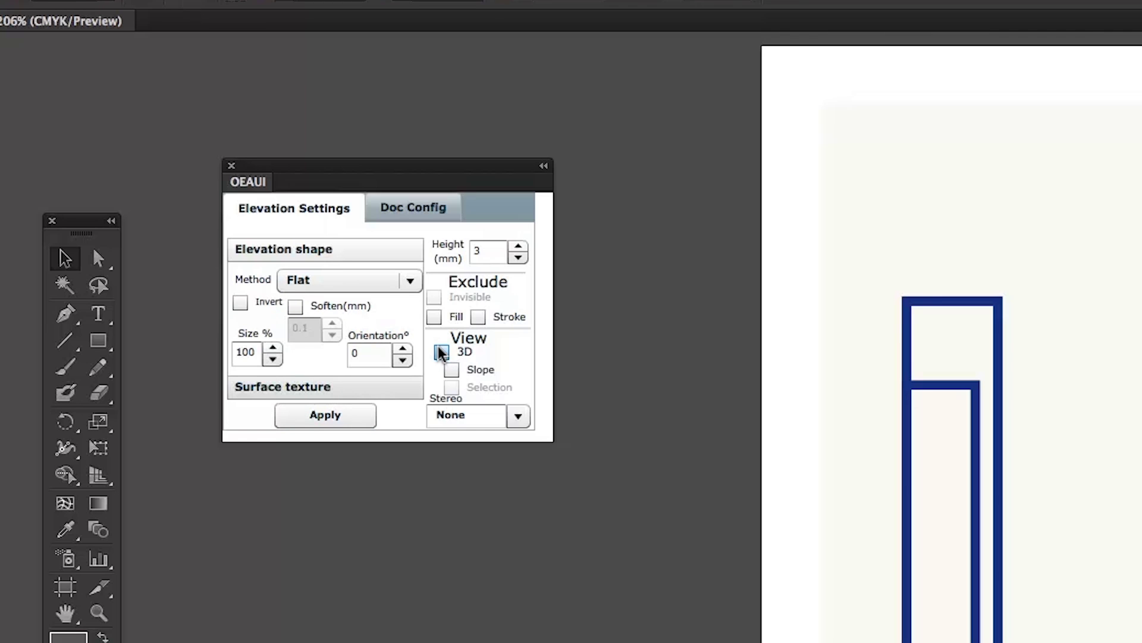
{"action": "left_click", "coordinate": [441, 353]}
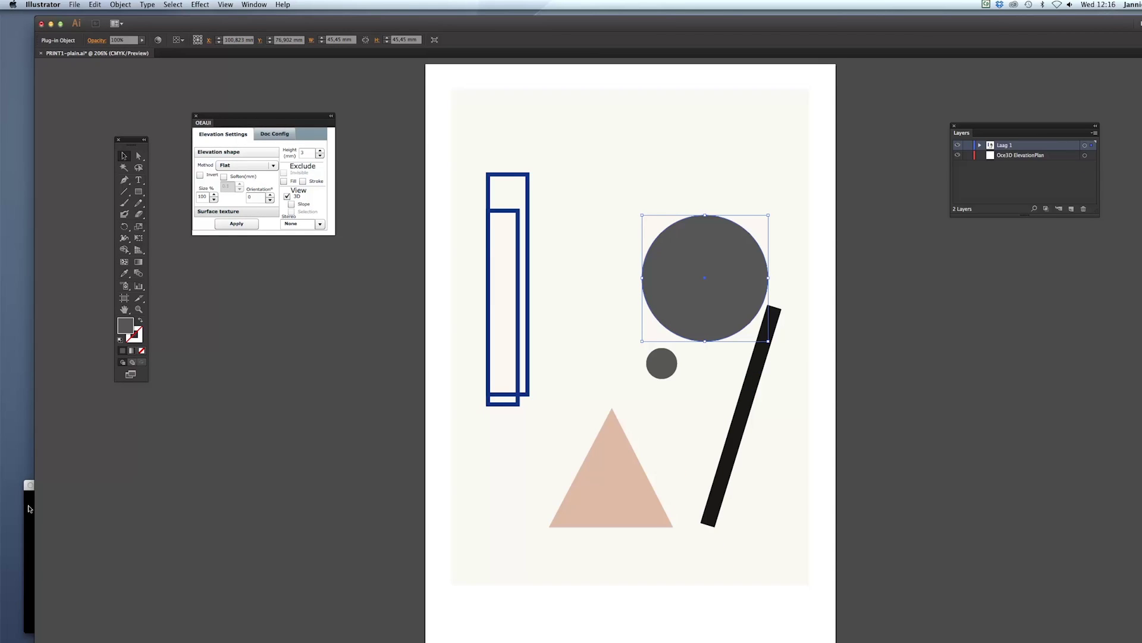
- Bring the Oce 3D Viewer over the artwork and enlarge it
{"action": "left_click", "coordinate": [26, 528]}
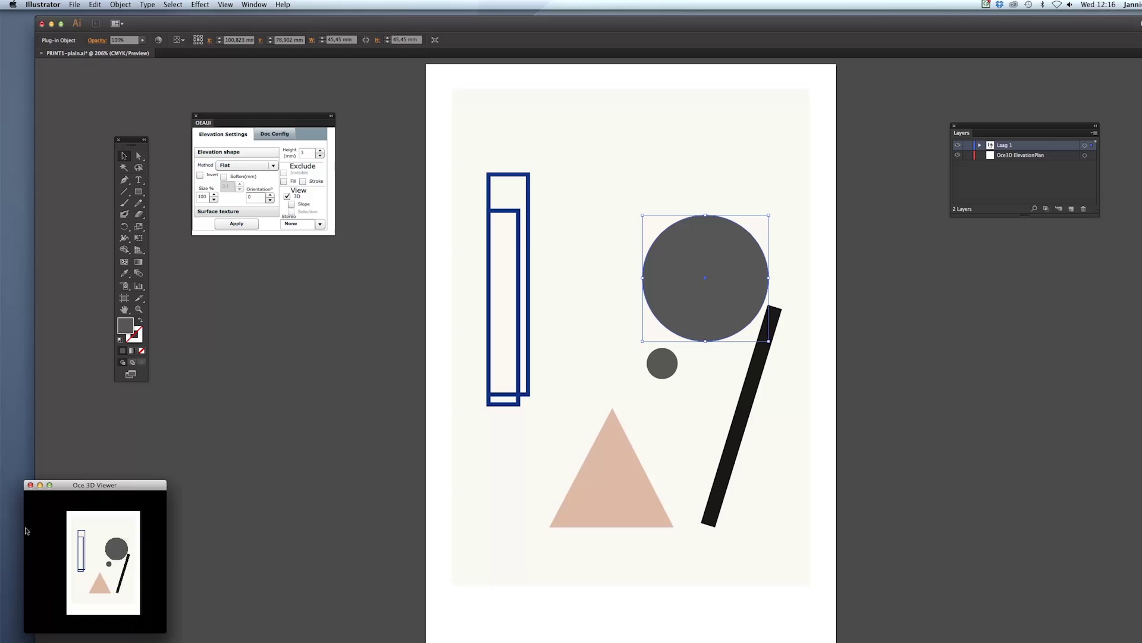
{"action": "left_click_drag", "start_coordinate": [87, 487], "coordinate": [434, 118]}
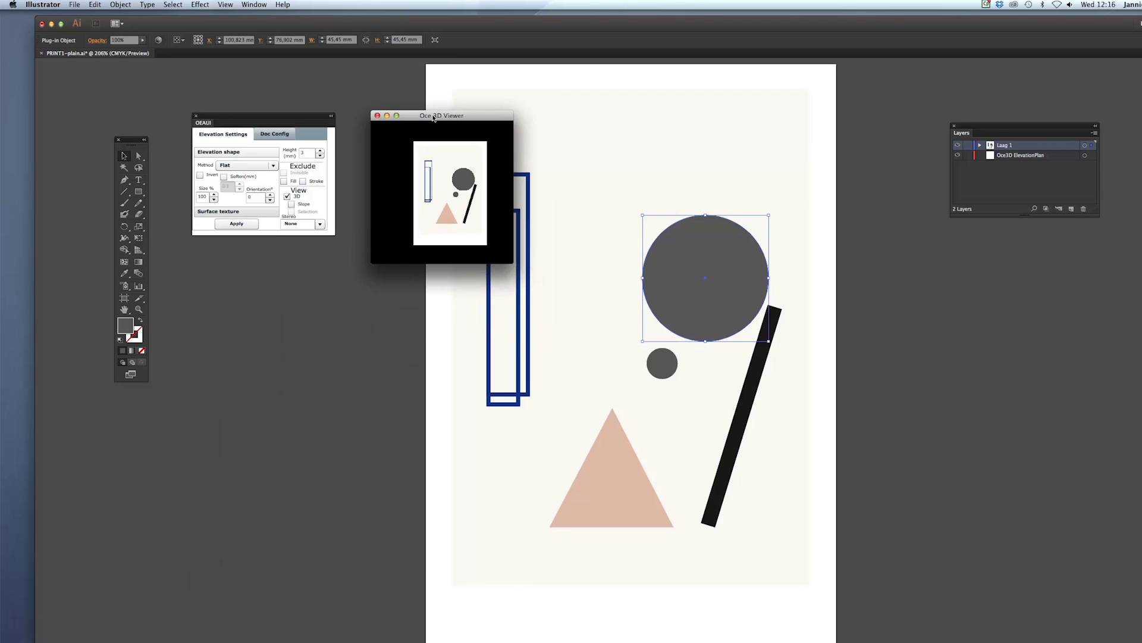
{"action": "left_click_drag", "start_coordinate": [511, 269], "coordinate": [827, 626]}
{"action": "left_click_drag", "start_coordinate": [568, 115], "coordinate": [498, 93]}
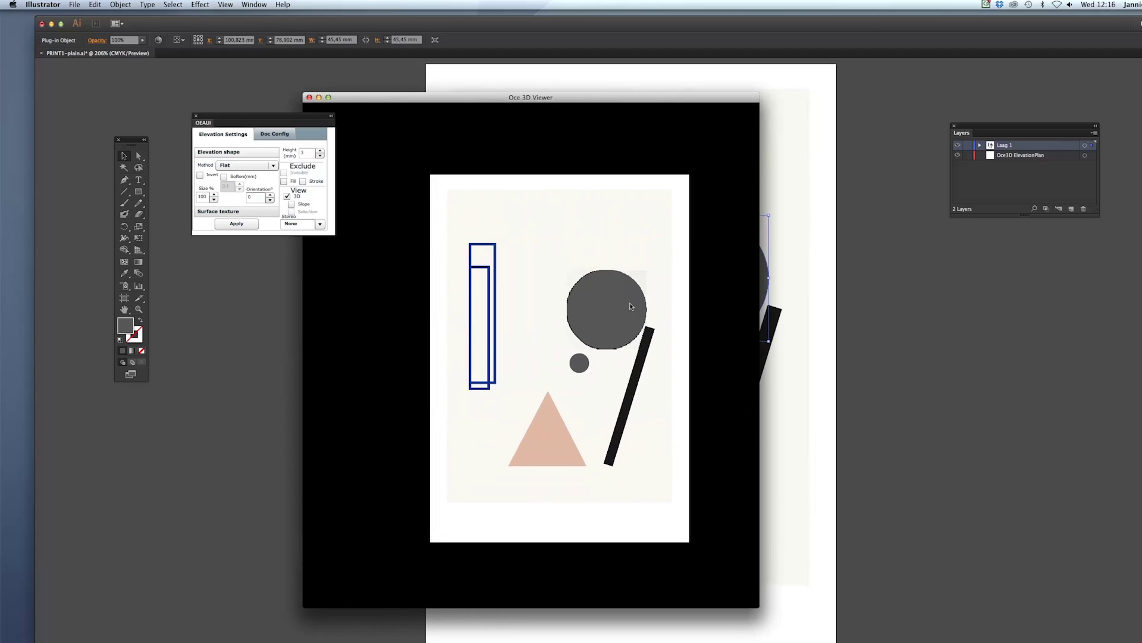
- Orbit the 3D preview to inspect the grey circle's raised 3 mm edge
{"action": "scroll", "coordinate": [630, 306], "scroll_direction": "up", "scroll_amount": 5}
{"action": "left_click_drag", "start_coordinate": [639, 226], "coordinate": [581, 55]}
{"action": "left_click_drag", "start_coordinate": [570, 372], "coordinate": [421, 325]}
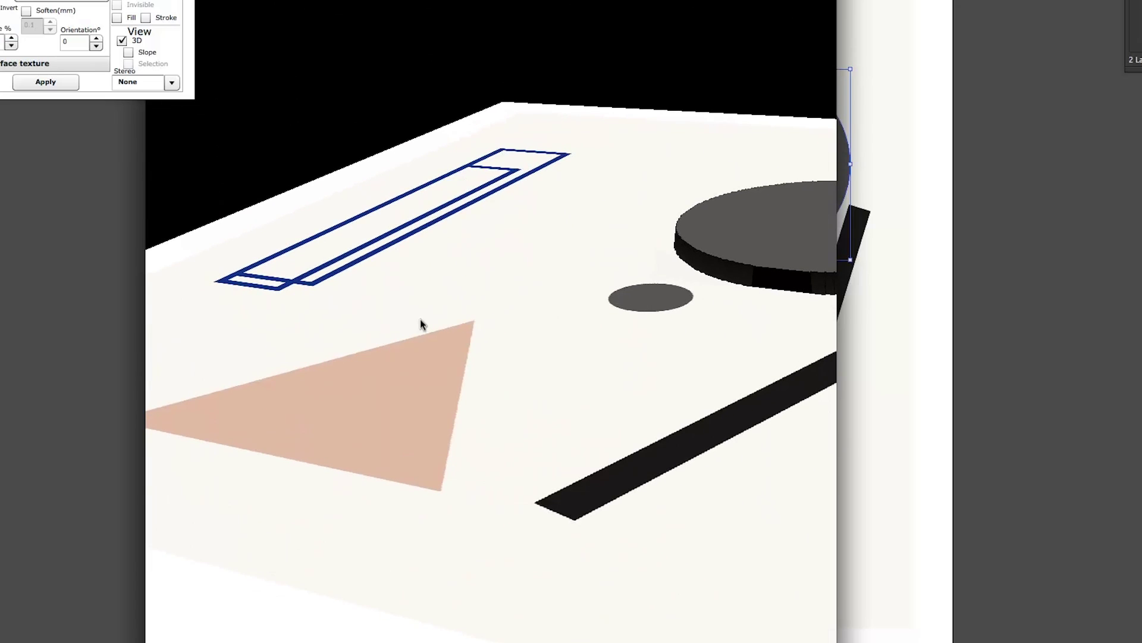
{"action": "left_click_drag", "start_coordinate": [389, 280], "coordinate": [336, 62]}
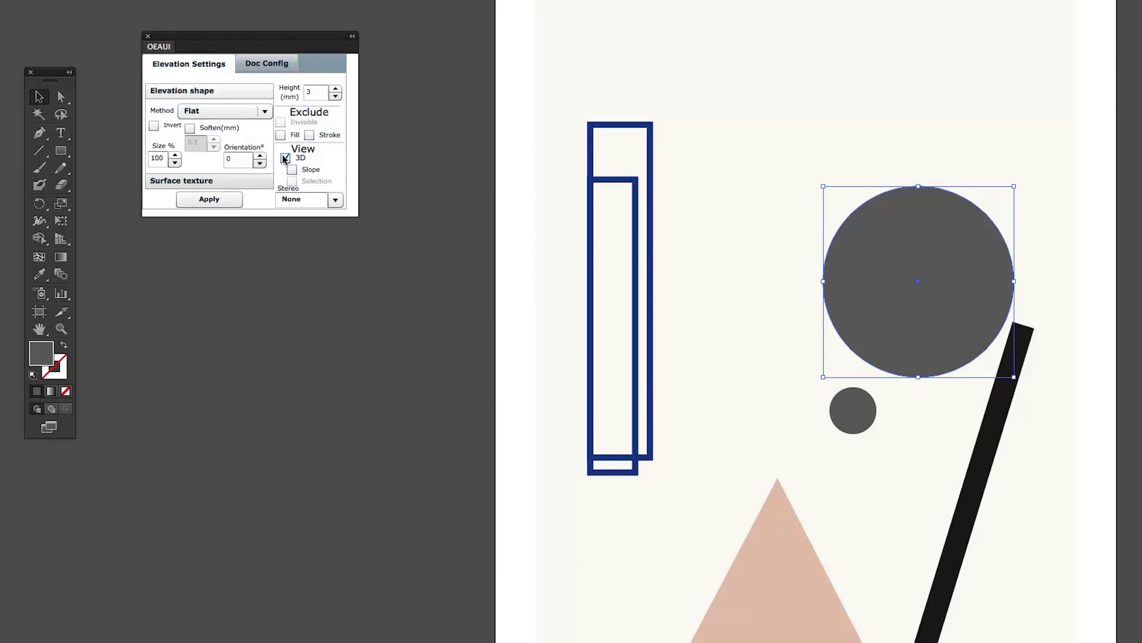
{"action": "left_click_drag", "start_coordinate": [286, 40], "coordinate": [312, 3]}
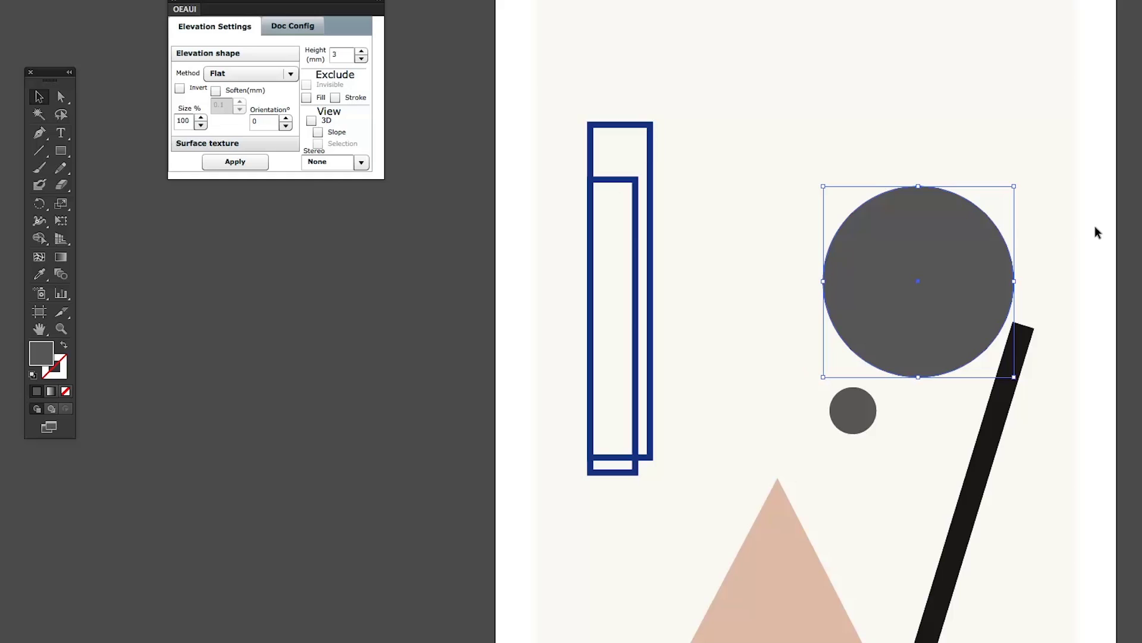
- Reselect the grey circle, apply Soften at 2 mm, and re-enable View 3D
{"action": "left_click", "coordinate": [1095, 226]}
{"action": "left_click", "coordinate": [933, 219]}
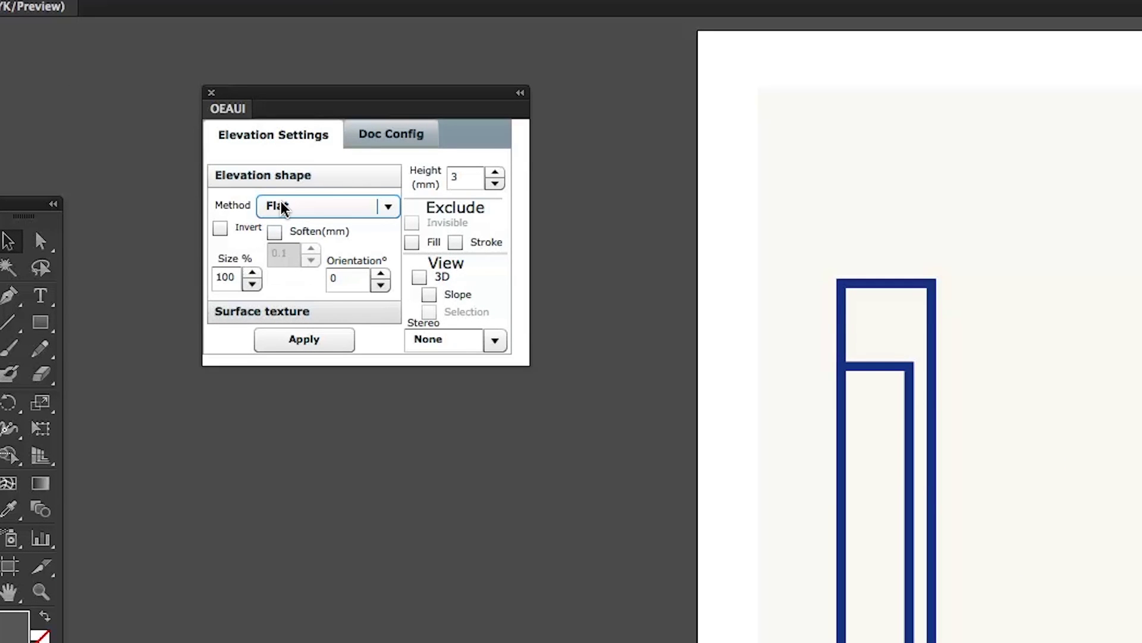
{"action": "left_click", "coordinate": [274, 232]}
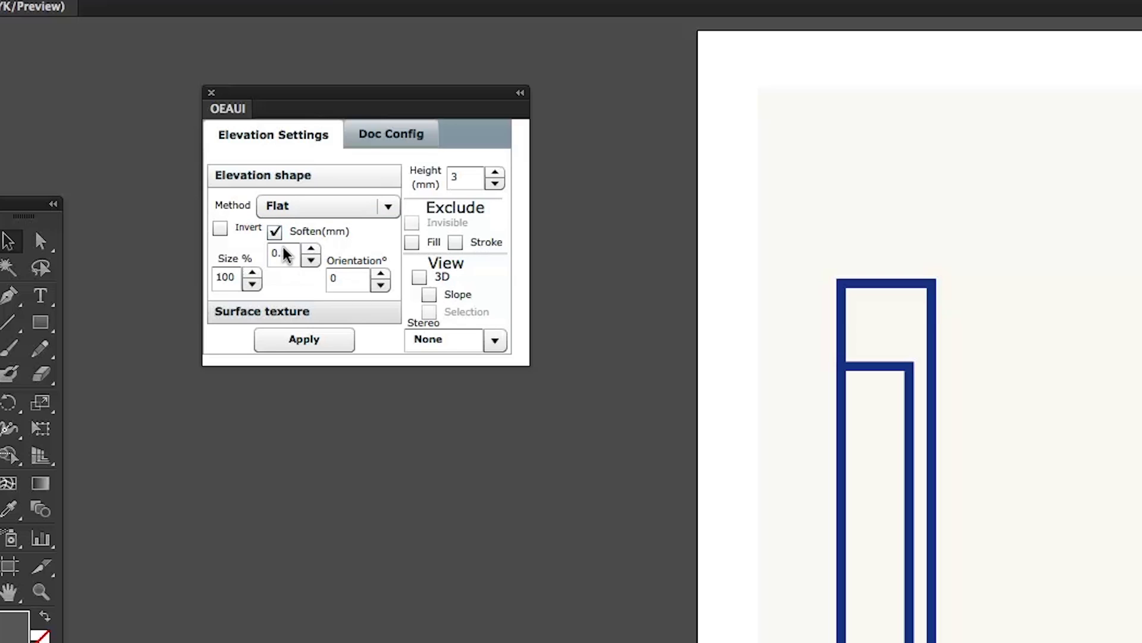
{"action": "left_click_drag", "start_coordinate": [286, 255], "coordinate": [266, 253]}
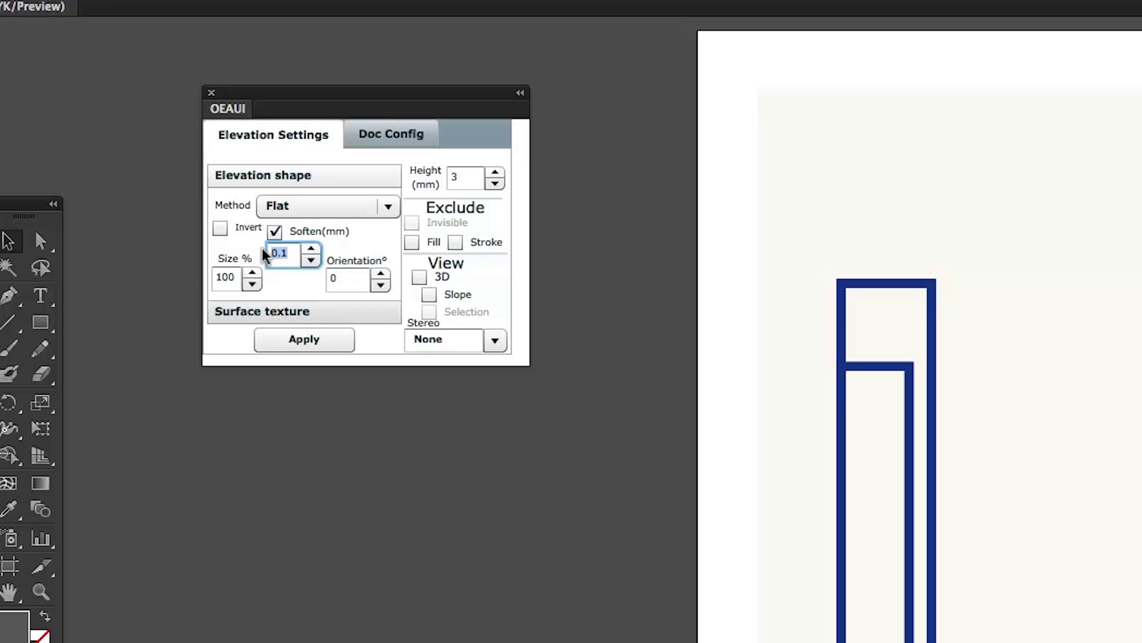
{"action": "type", "text": "2"}
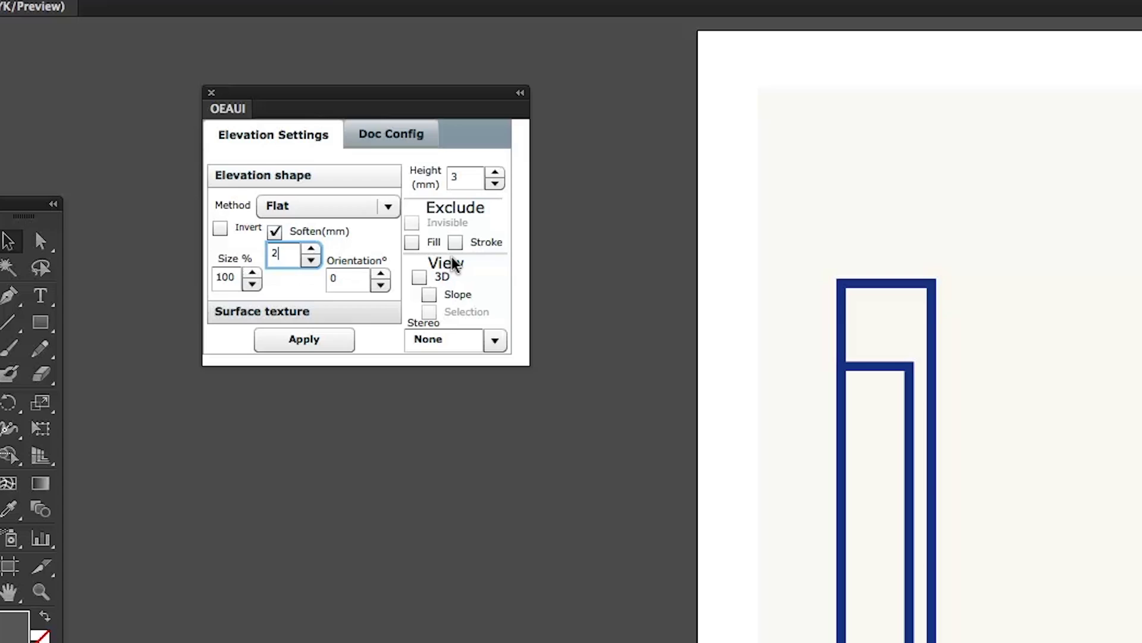
{"action": "left_click", "coordinate": [293, 343]}
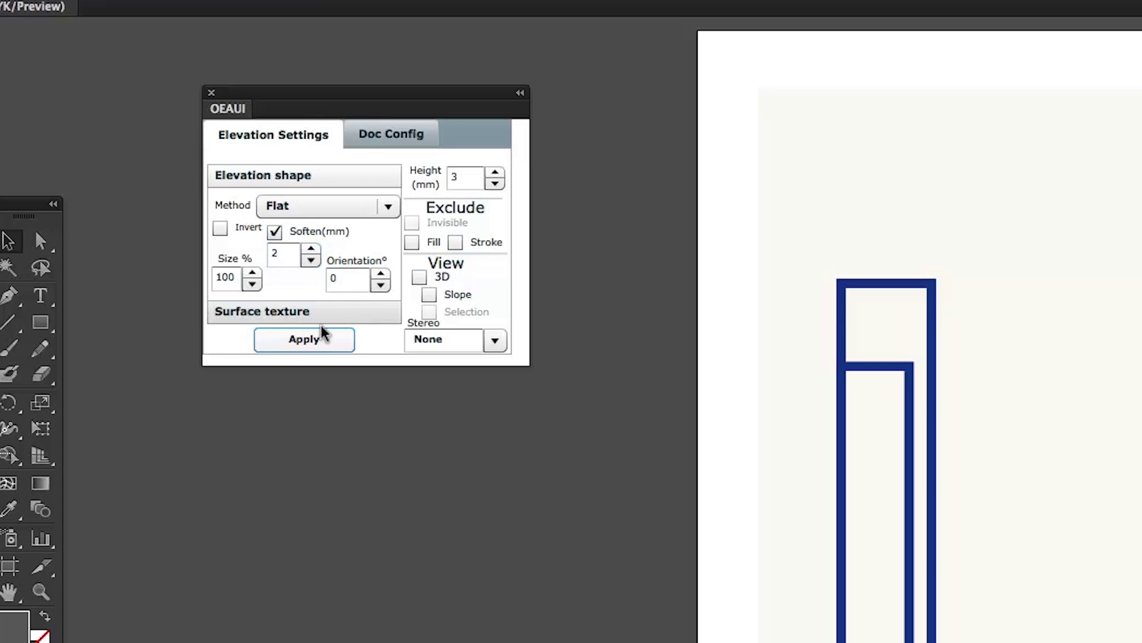
{"action": "left_click", "coordinate": [419, 277]}
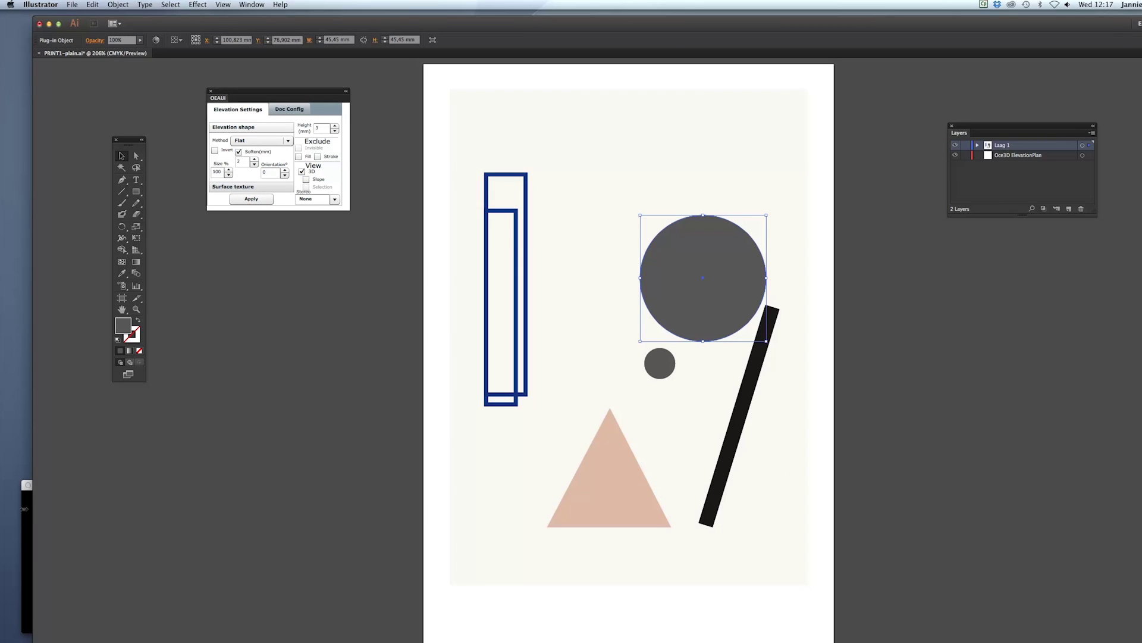
- Move the 3D viewer beside the panel and rotate it to inspect the softened edges
{"action": "left_click_drag", "start_coordinate": [74, 481], "coordinate": [429, 100]}
{"action": "left_click_drag", "start_coordinate": [506, 244], "coordinate": [512, 333]}
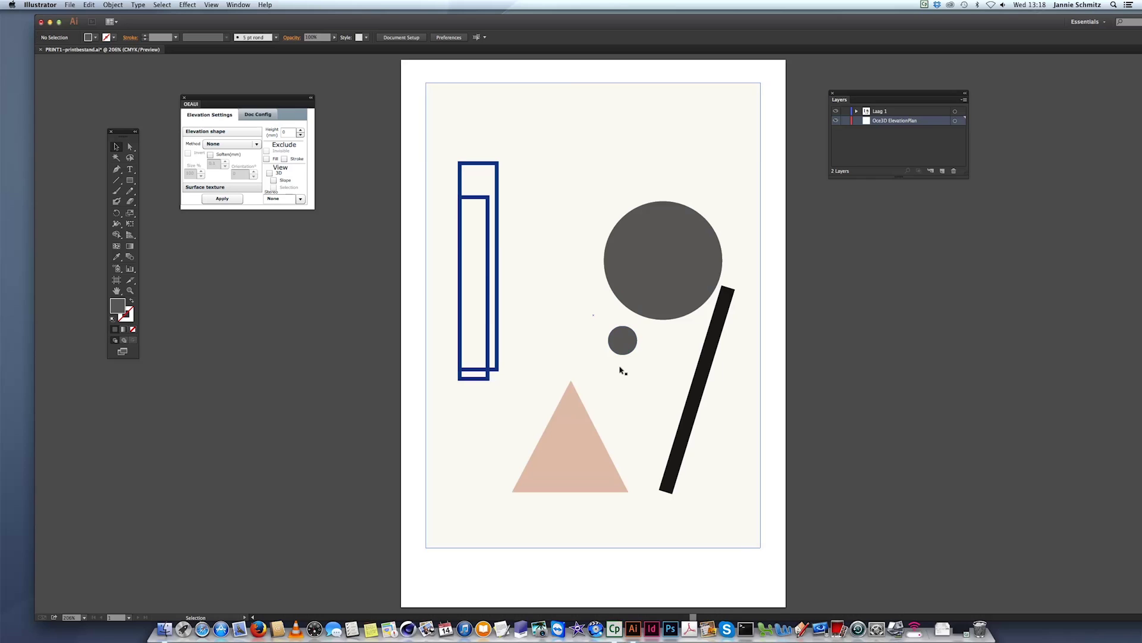
- Select the circles, triangle and black bar in turn to check their elevation settings
{"action": "left_click", "coordinate": [635, 277]}
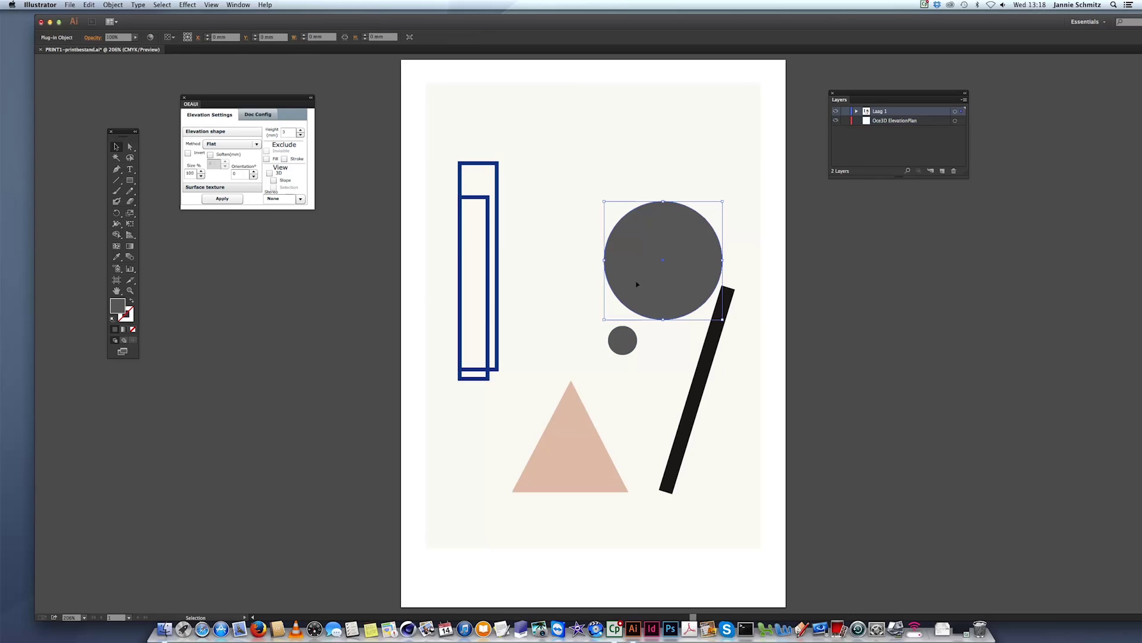
{"action": "left_click", "coordinate": [623, 341]}
{"action": "left_click", "coordinate": [576, 434]}
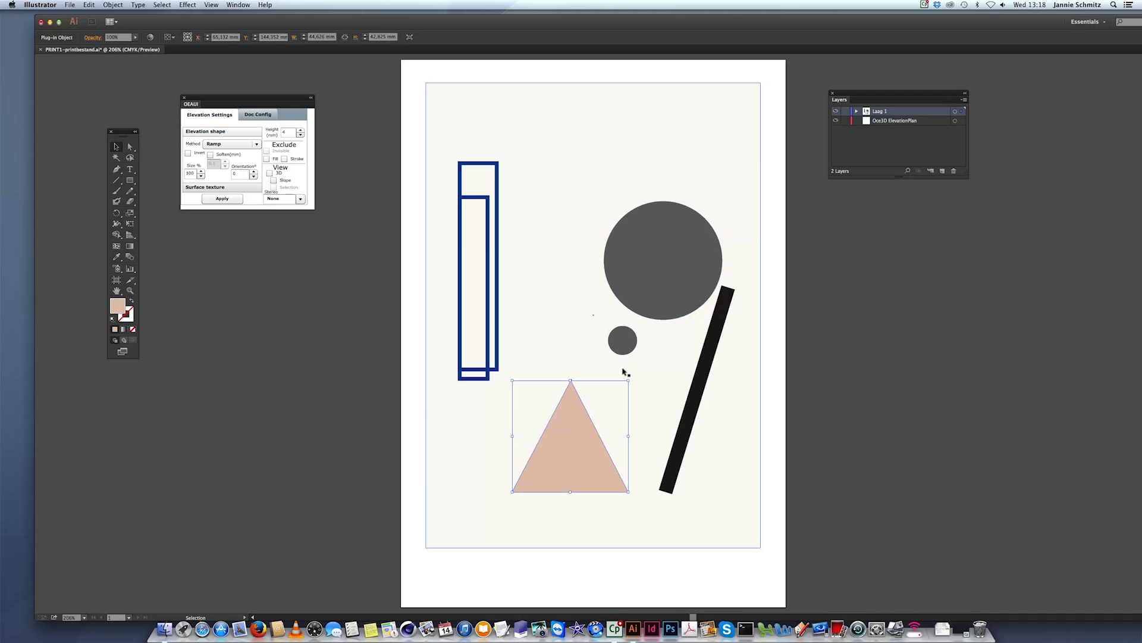
{"action": "left_click", "coordinate": [702, 380]}
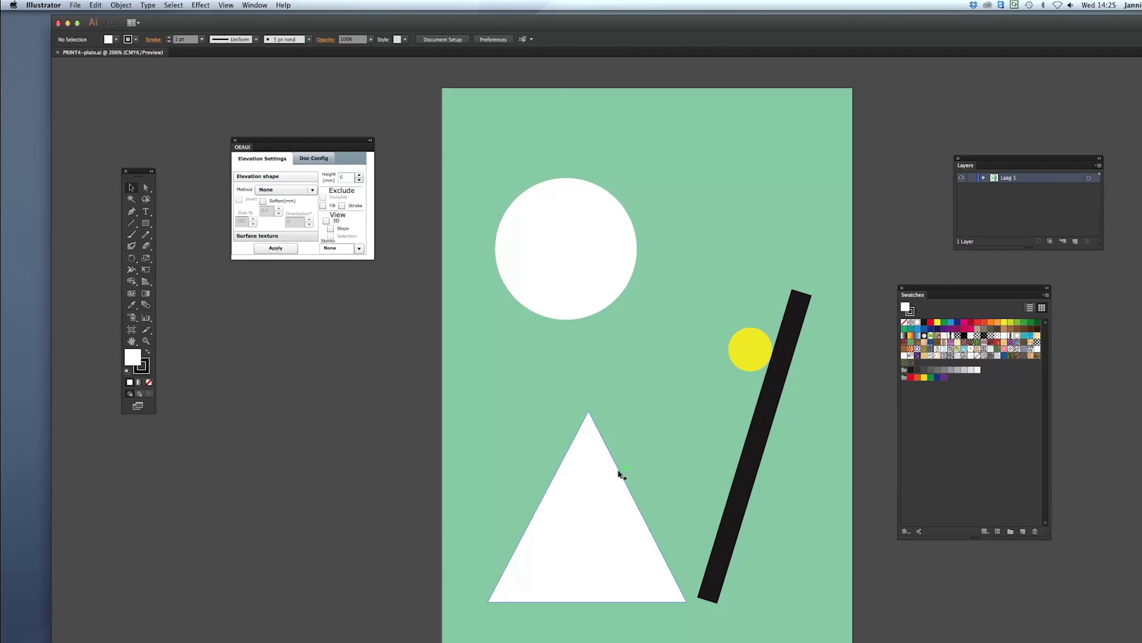
- Select the white triangle and apply a Ramp elevation with 3 mm height
{"action": "left_click", "coordinate": [597, 492]}
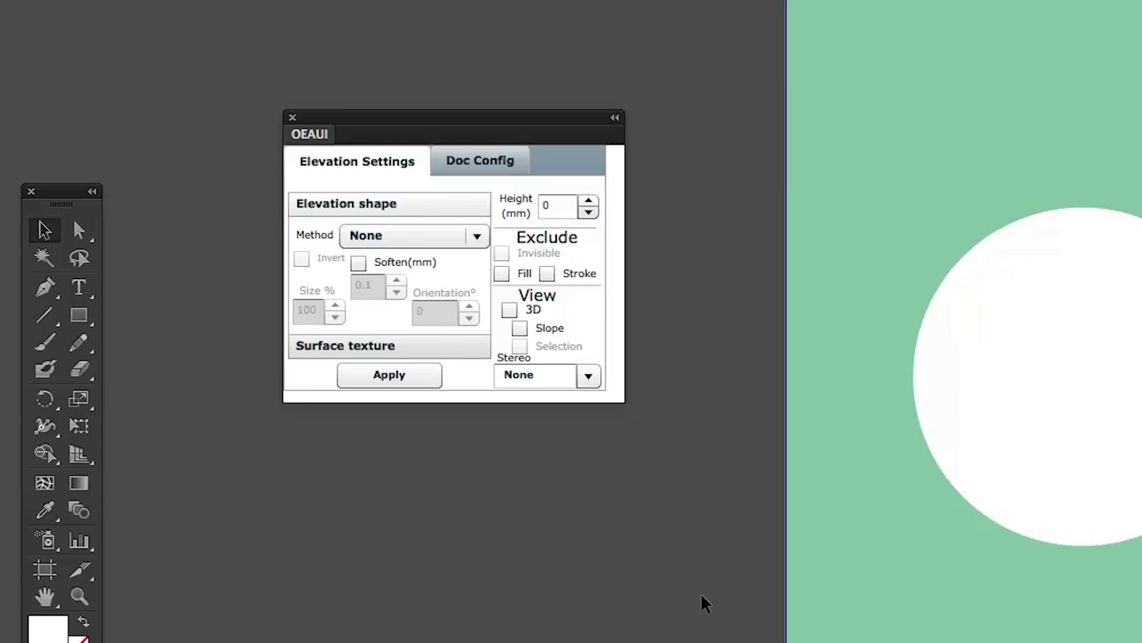
{"action": "left_click", "coordinate": [476, 235]}
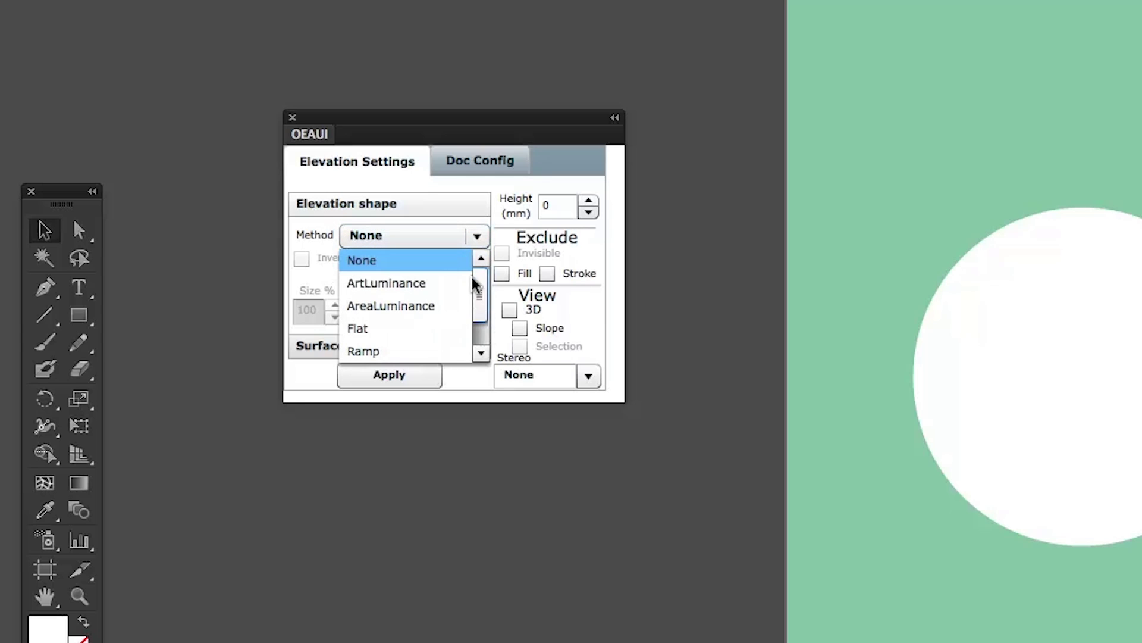
{"action": "left_click_drag", "start_coordinate": [475, 275], "coordinate": [476, 307]}
{"action": "left_click", "coordinate": [395, 305]}
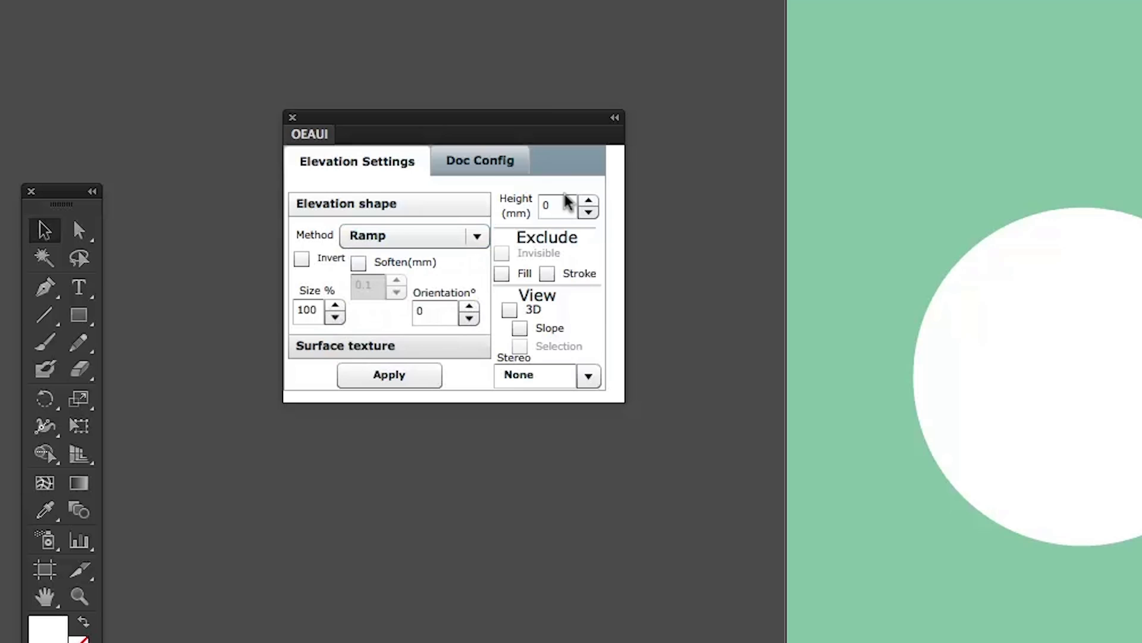
{"action": "left_click", "coordinate": [549, 208]}
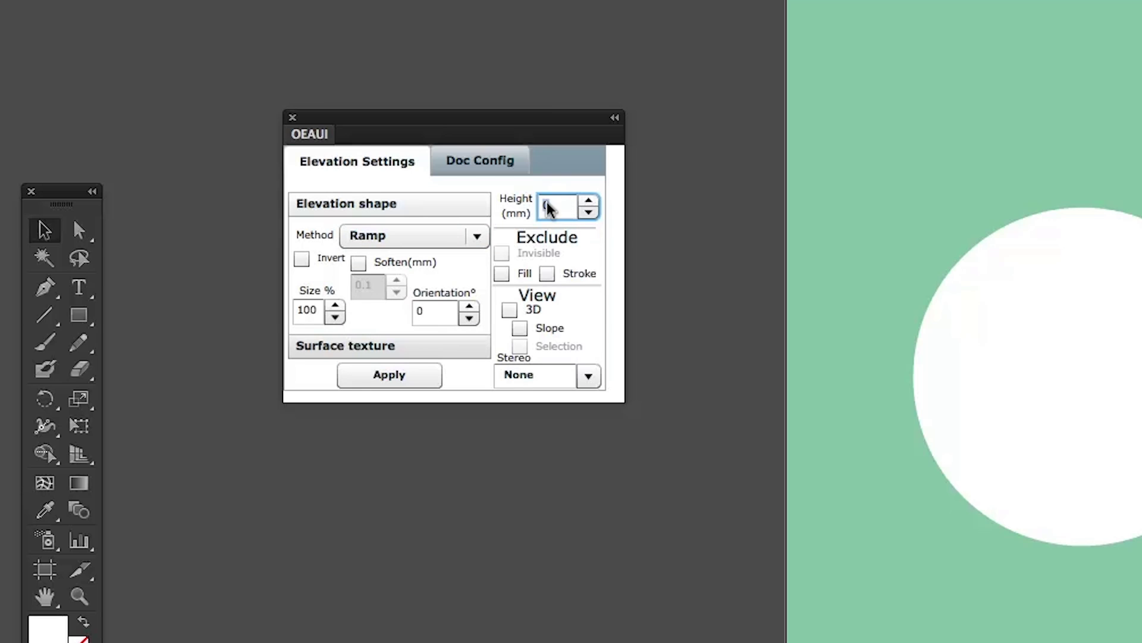
{"action": "type", "text": "3"}
{"action": "left_click", "coordinate": [386, 376]}
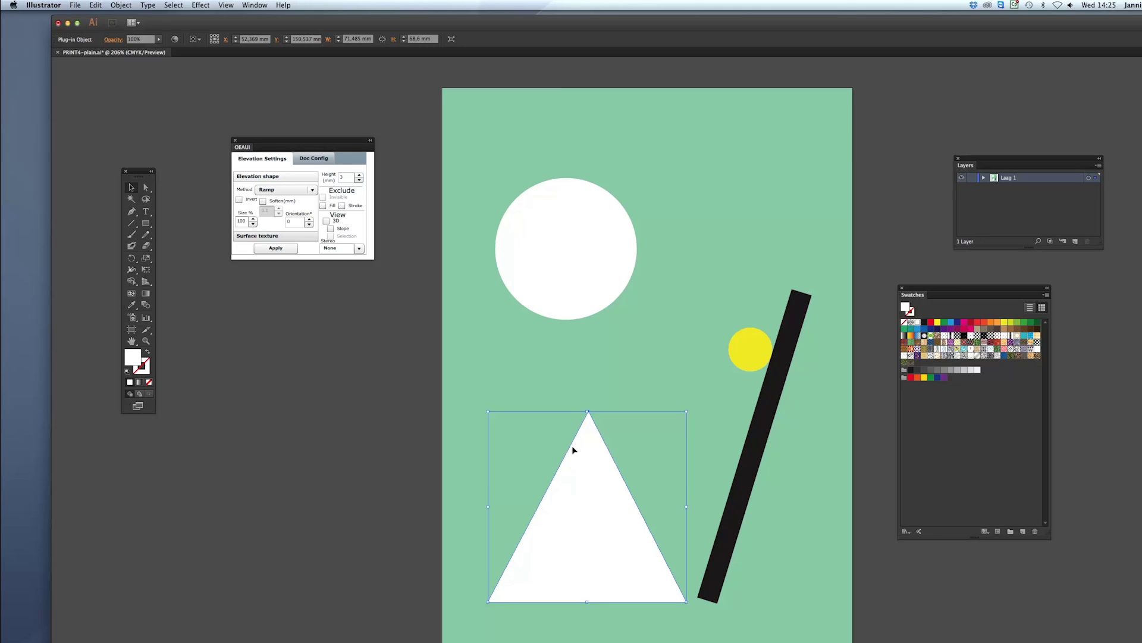
- Fill the selected triangle with the 6 dpi 20% black dot pattern swatch
{"action": "left_click_drag", "start_coordinate": [970, 290], "coordinate": [1020, 269]}
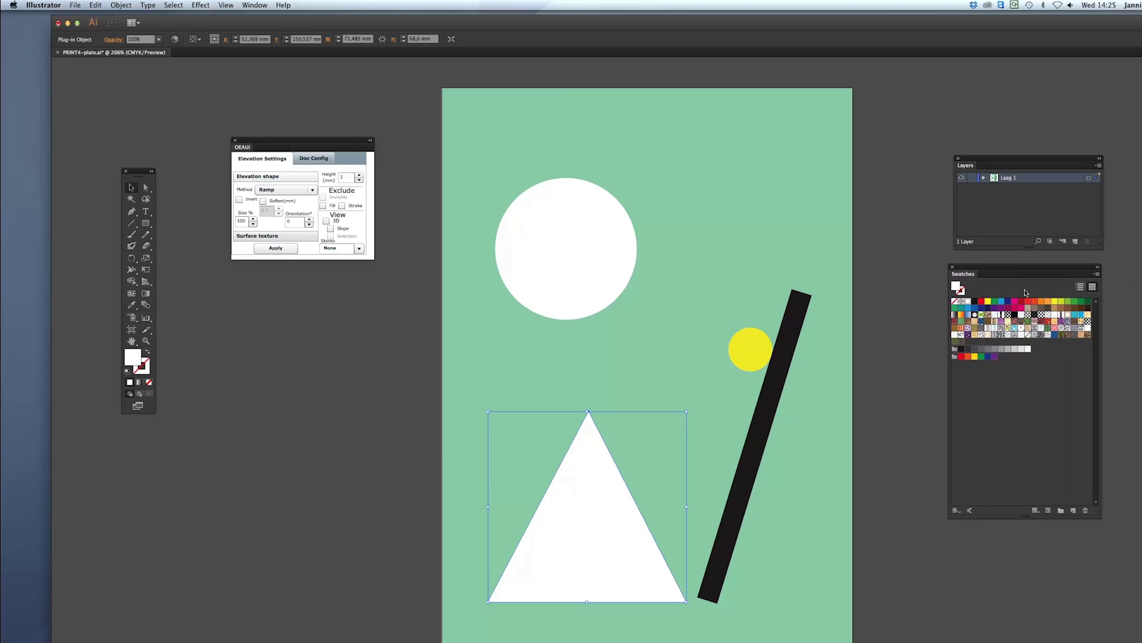
{"action": "left_click", "coordinate": [253, 5]}
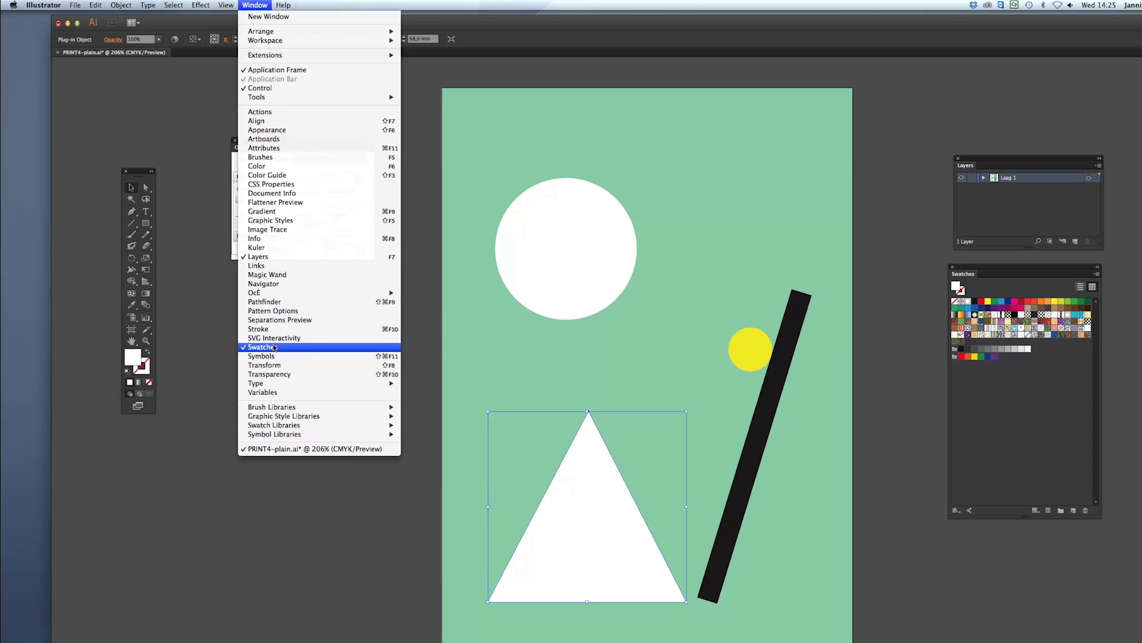
{"action": "left_click", "coordinate": [687, 121]}
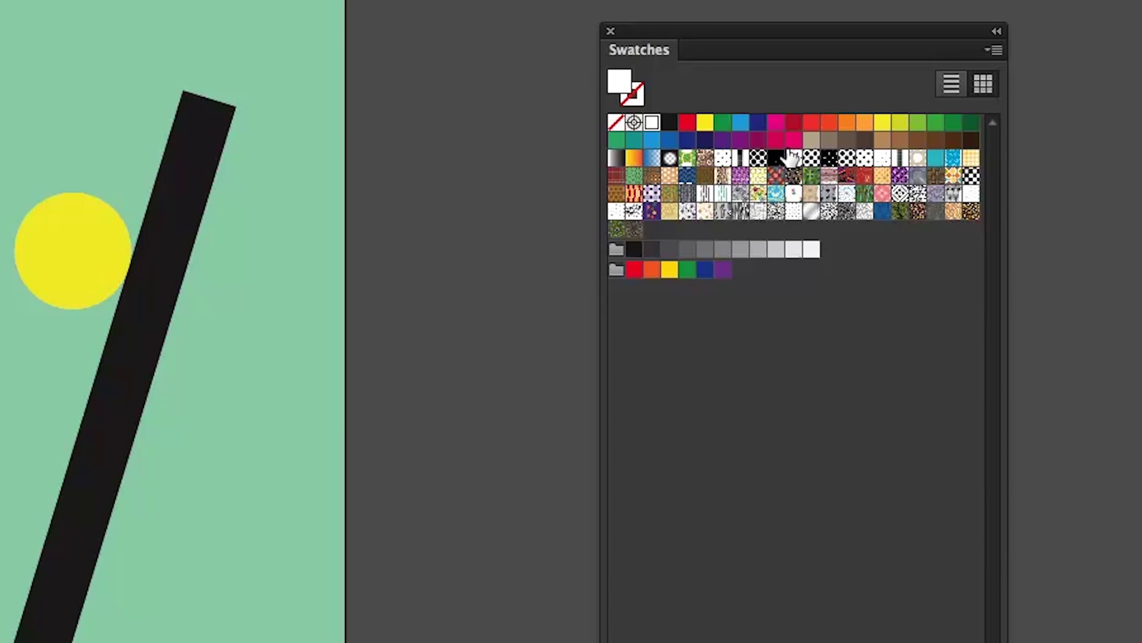
{"action": "left_click", "coordinate": [788, 159]}
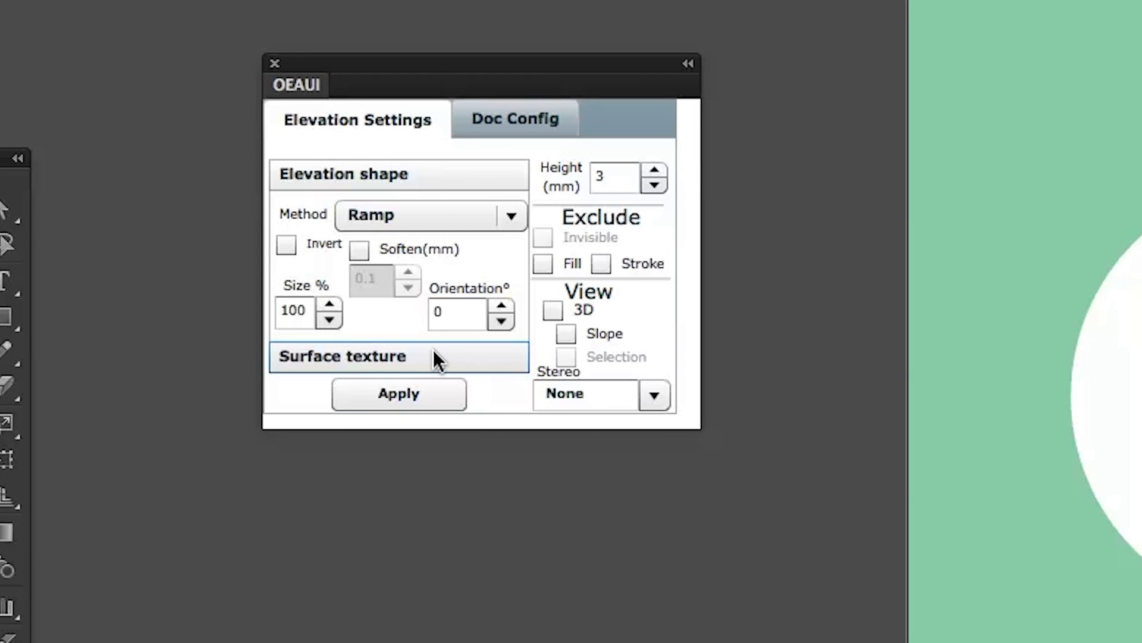
- Apply an inverted ArtLuminance surface texture, 1 mm high, to the triangle
{"action": "left_click", "coordinate": [287, 235]}
{"action": "left_click", "coordinate": [507, 246]}
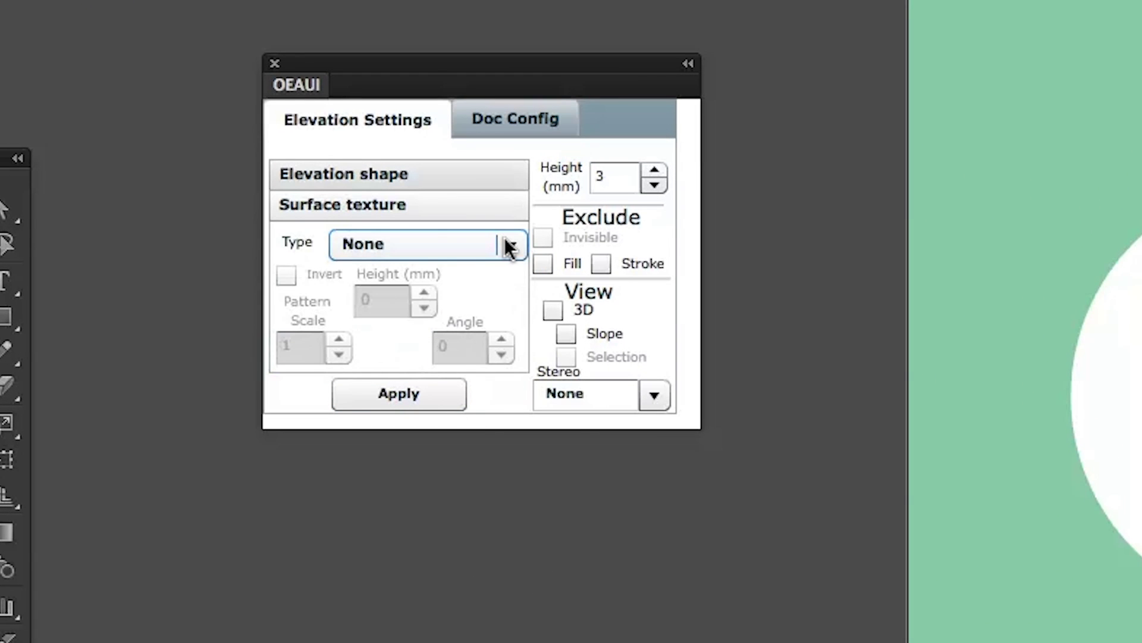
{"action": "left_click", "coordinate": [507, 244]}
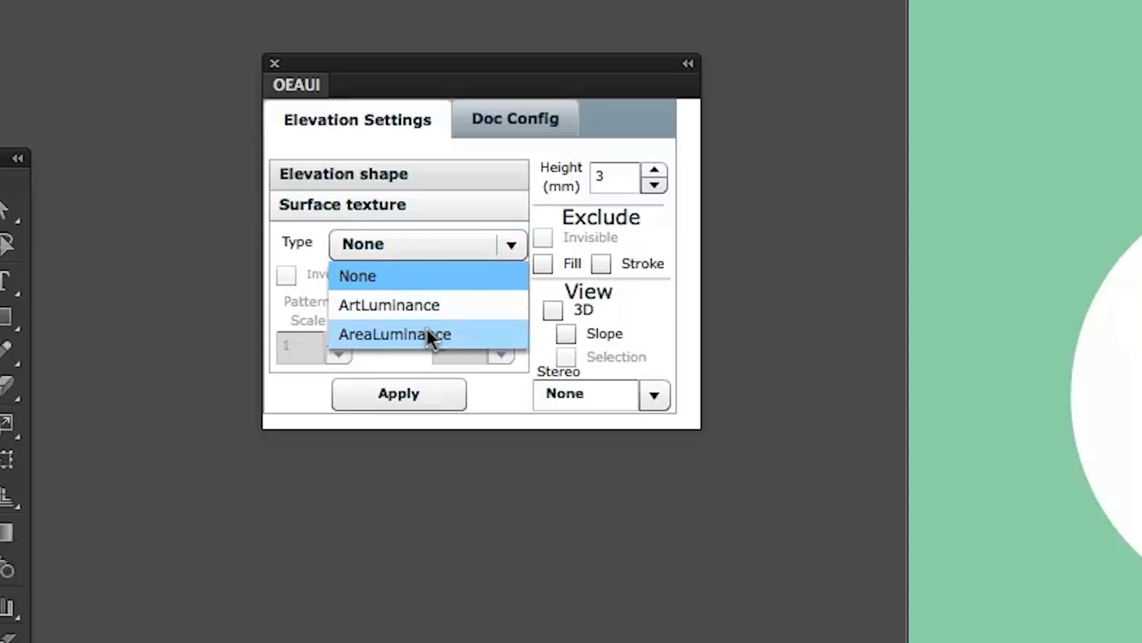
{"action": "left_click", "coordinate": [424, 301]}
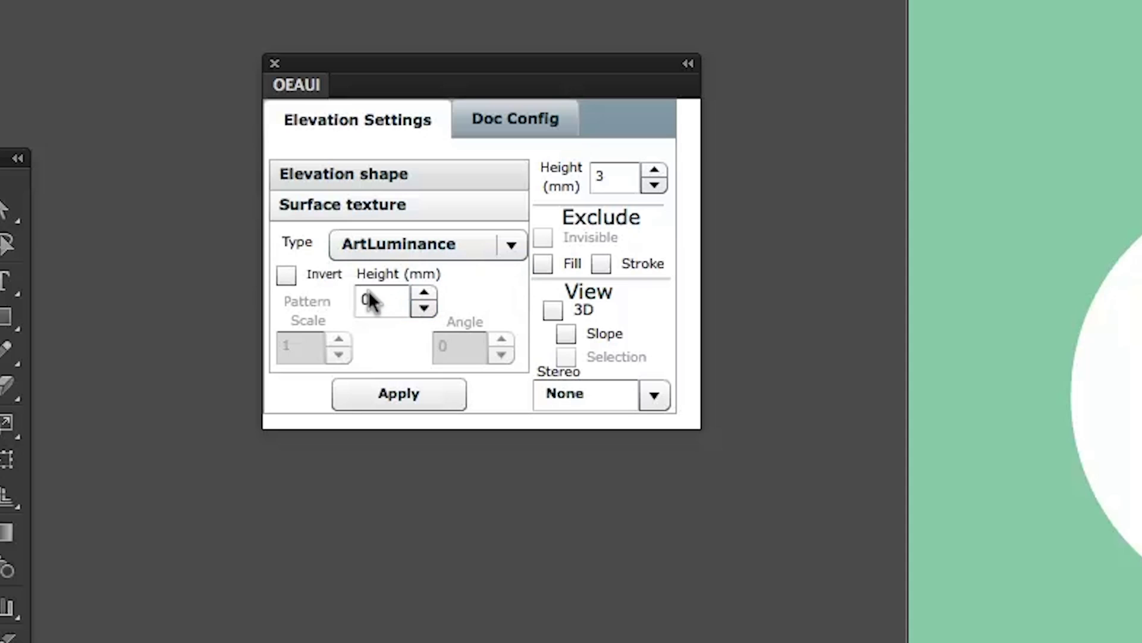
{"action": "left_click_drag", "start_coordinate": [370, 301], "coordinate": [358, 301]}
{"action": "type", "text": "1"}
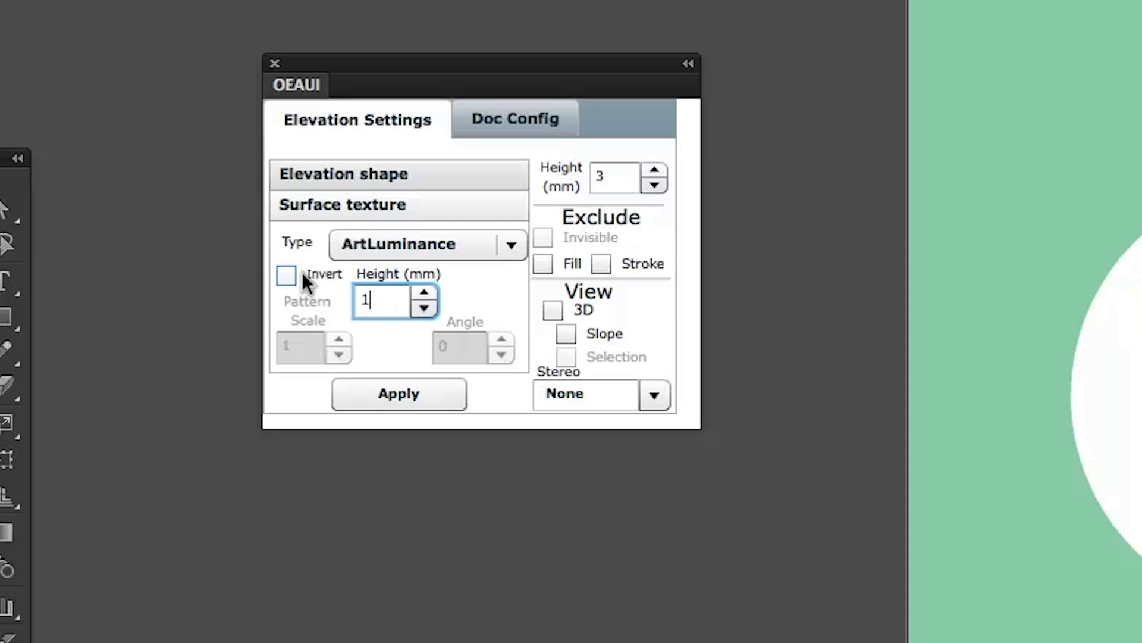
{"action": "left_click", "coordinate": [287, 275]}
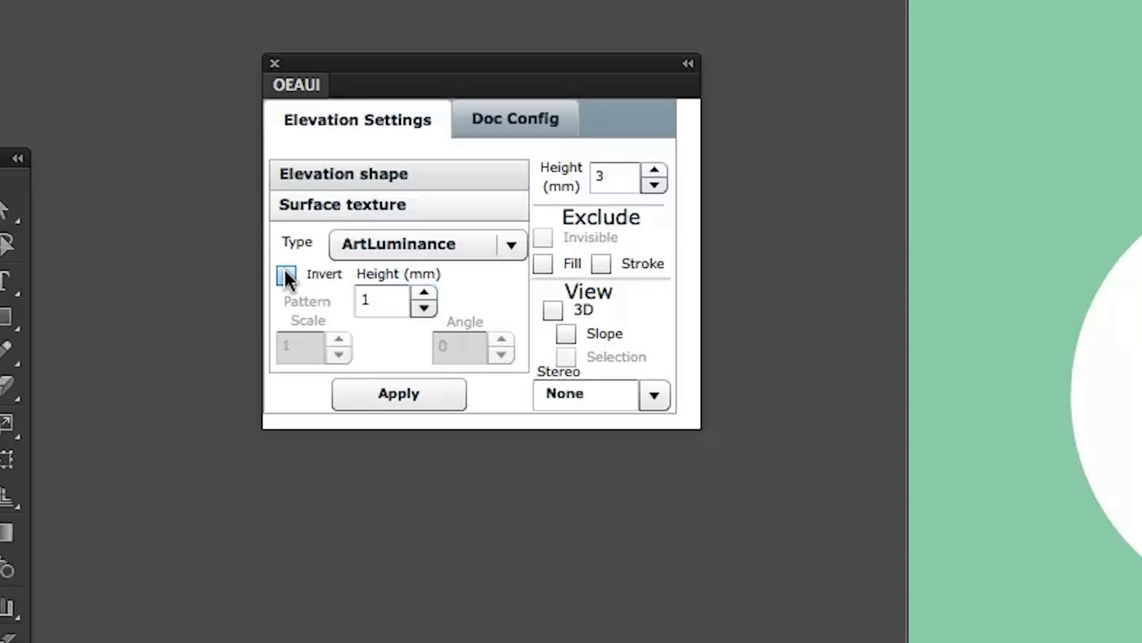
{"action": "left_click", "coordinate": [405, 395]}
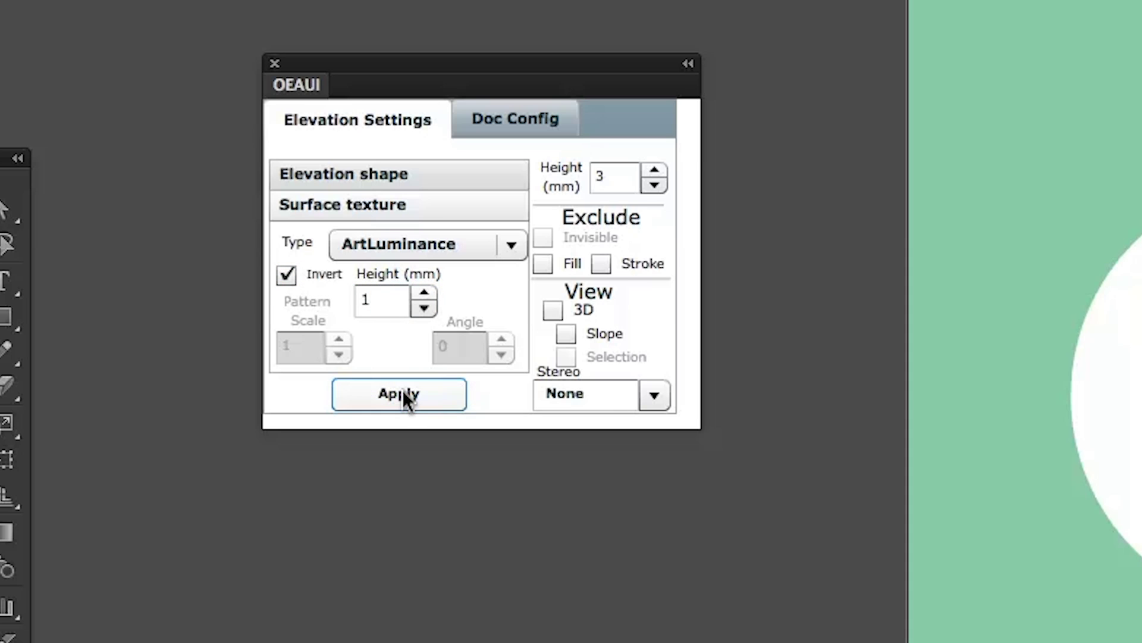
- Review the triangle's elevation method, then return to the surface texture settings
{"action": "left_click", "coordinate": [419, 169]}
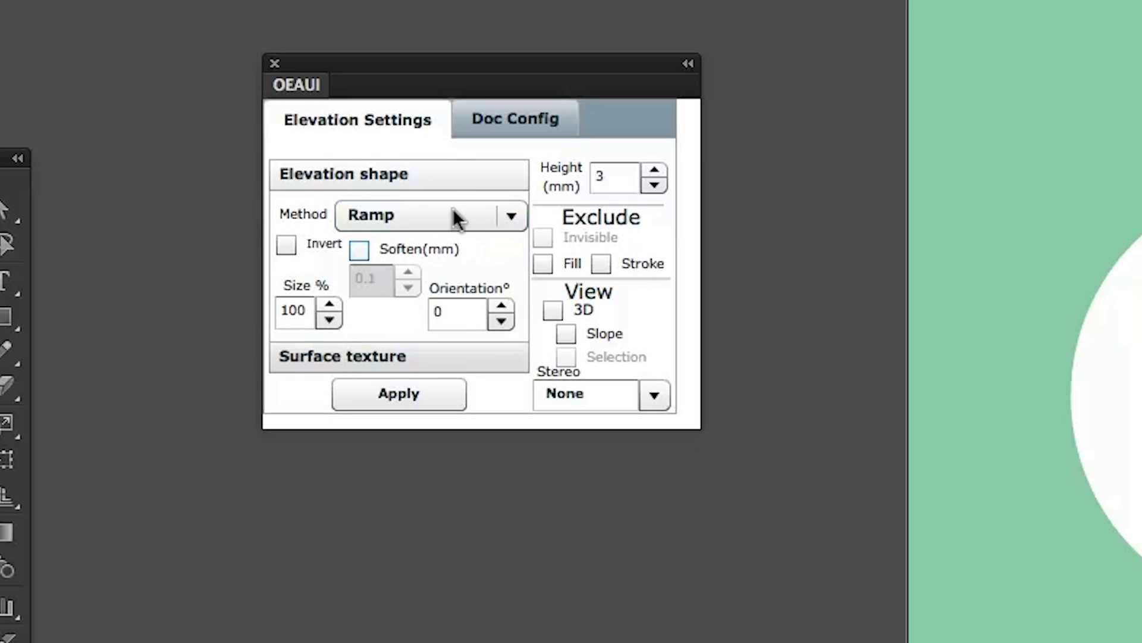
{"action": "left_click", "coordinate": [428, 209]}
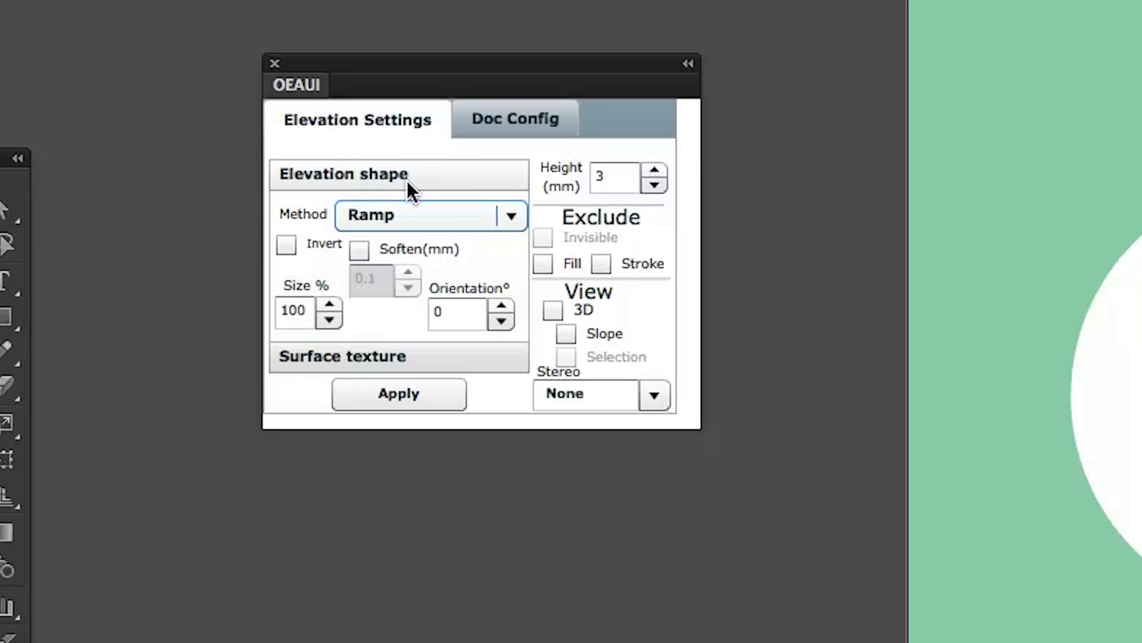
{"action": "left_click", "coordinate": [404, 356]}
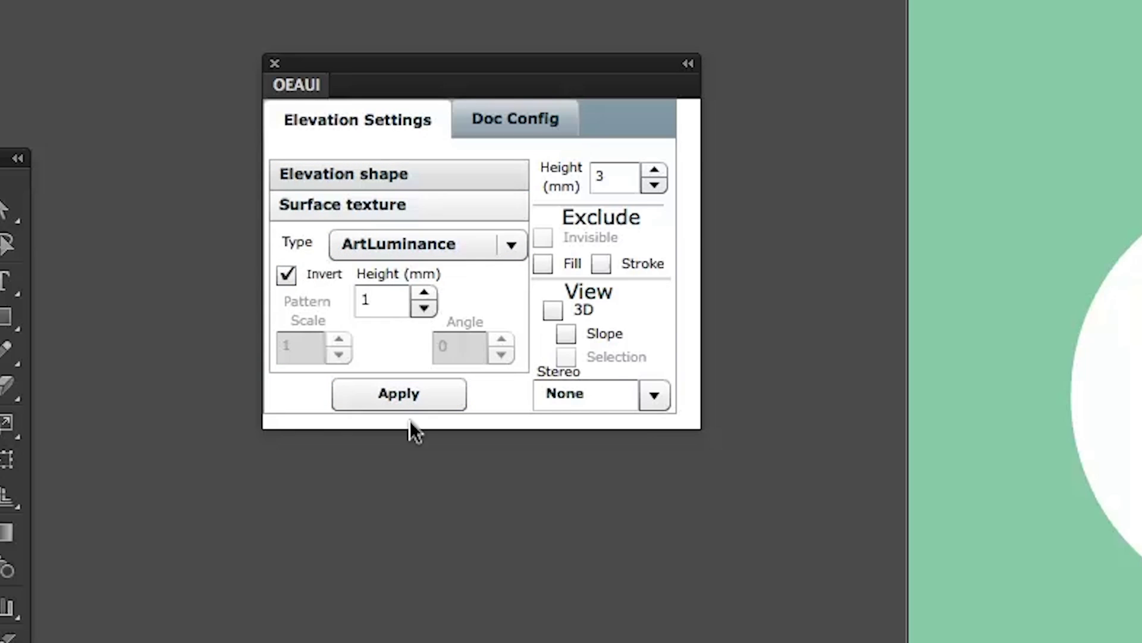
- Turn on the 3D view, then zoom, tilt, reposition and enlarge the Oce 3D Viewer to show the triangle's raised dots
{"action": "left_click", "coordinate": [552, 310]}
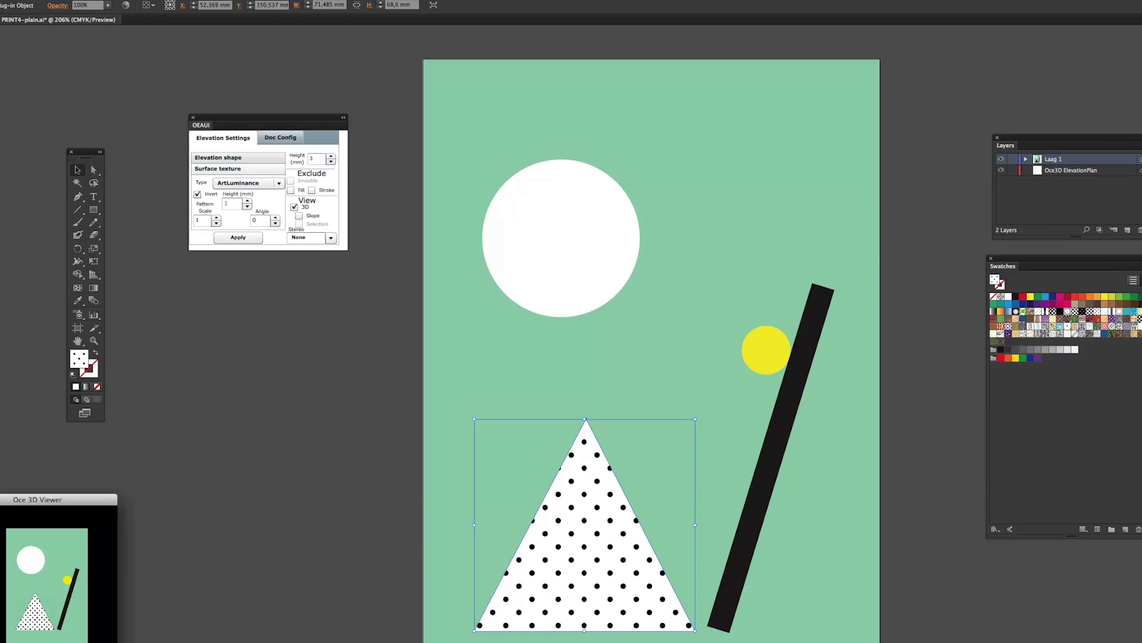
{"action": "left_click_drag", "start_coordinate": [26, 500], "coordinate": [523, 74]}
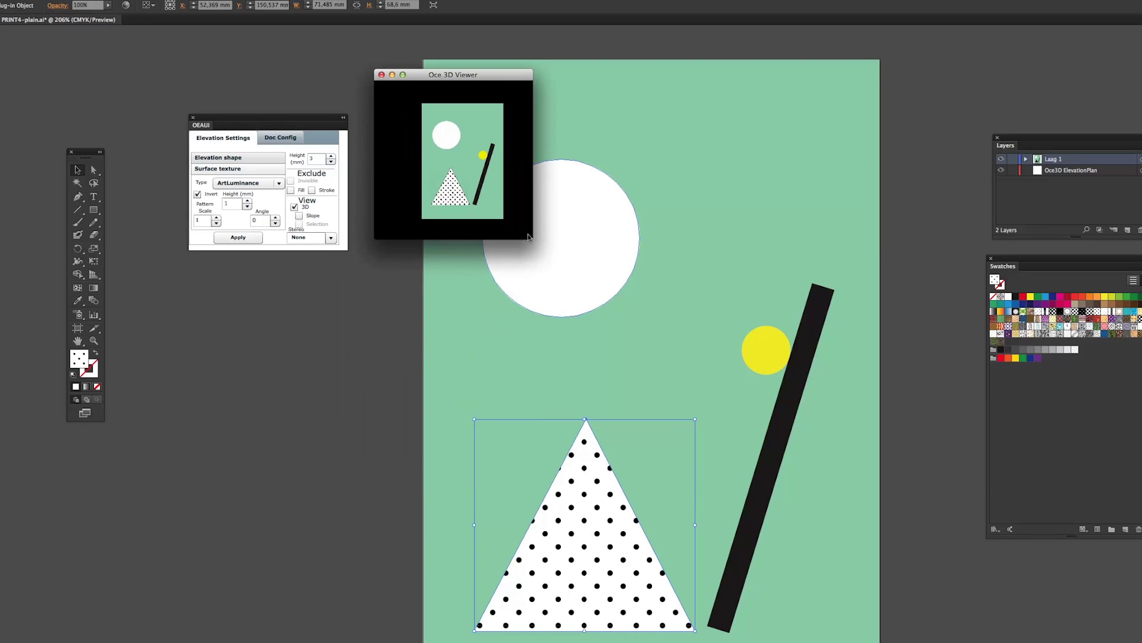
{"action": "scroll", "coordinate": [601, 552], "scroll_direction": "up", "scroll_amount": 5}
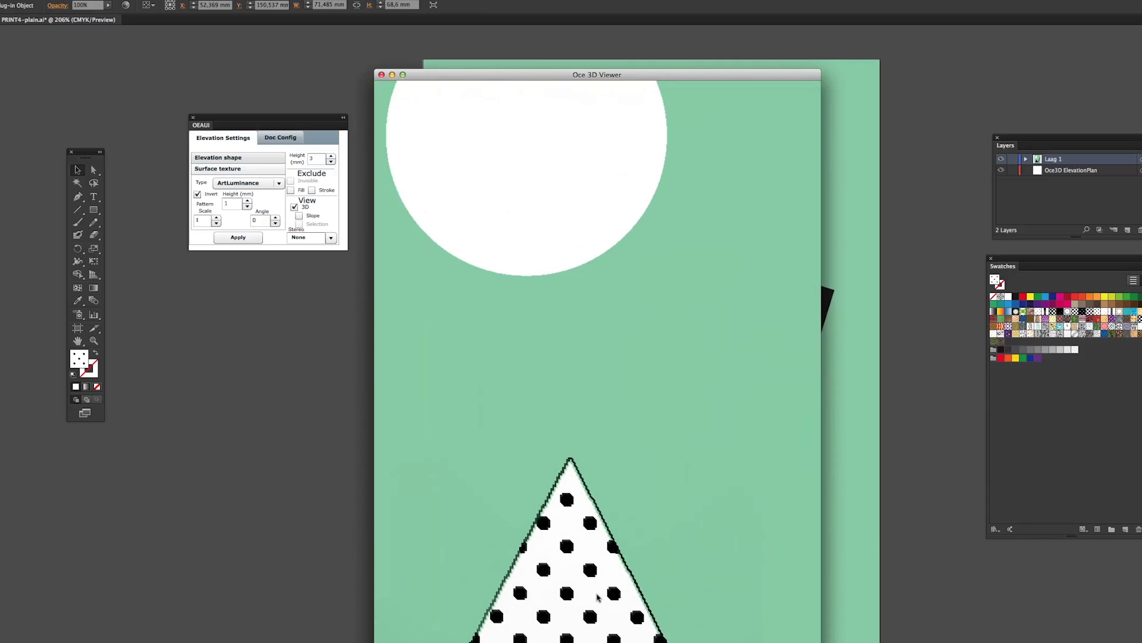
{"action": "left_click_drag", "start_coordinate": [596, 510], "coordinate": [607, 372]}
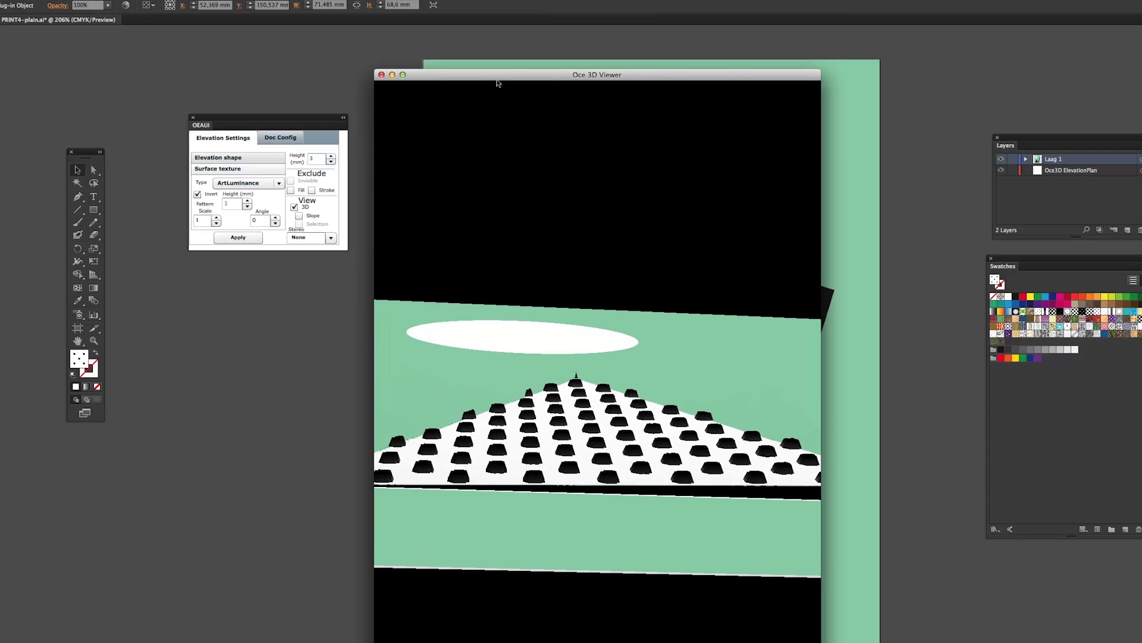
{"action": "left_click_drag", "start_coordinate": [499, 83], "coordinate": [474, 29]}
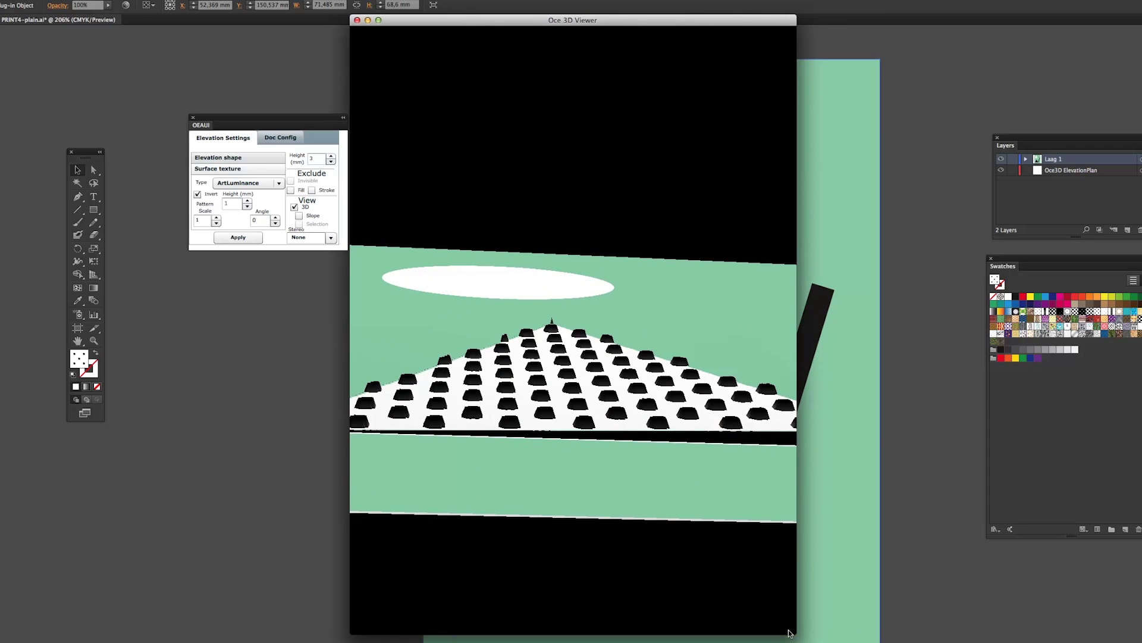
{"action": "left_click_drag", "start_coordinate": [789, 632], "coordinate": [1007, 640]}
{"action": "left_click_drag", "start_coordinate": [740, 481], "coordinate": [614, 406]}
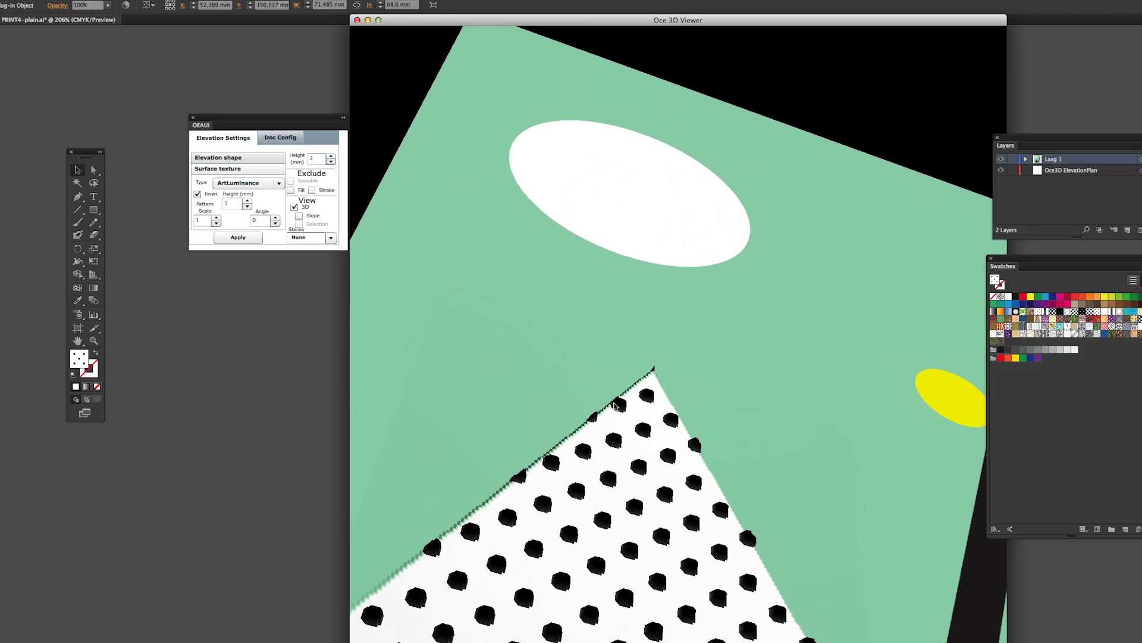
- Close the 3D viewer and fill the white circle with the Jaguar leopard pattern
{"action": "left_click", "coordinate": [356, 20]}
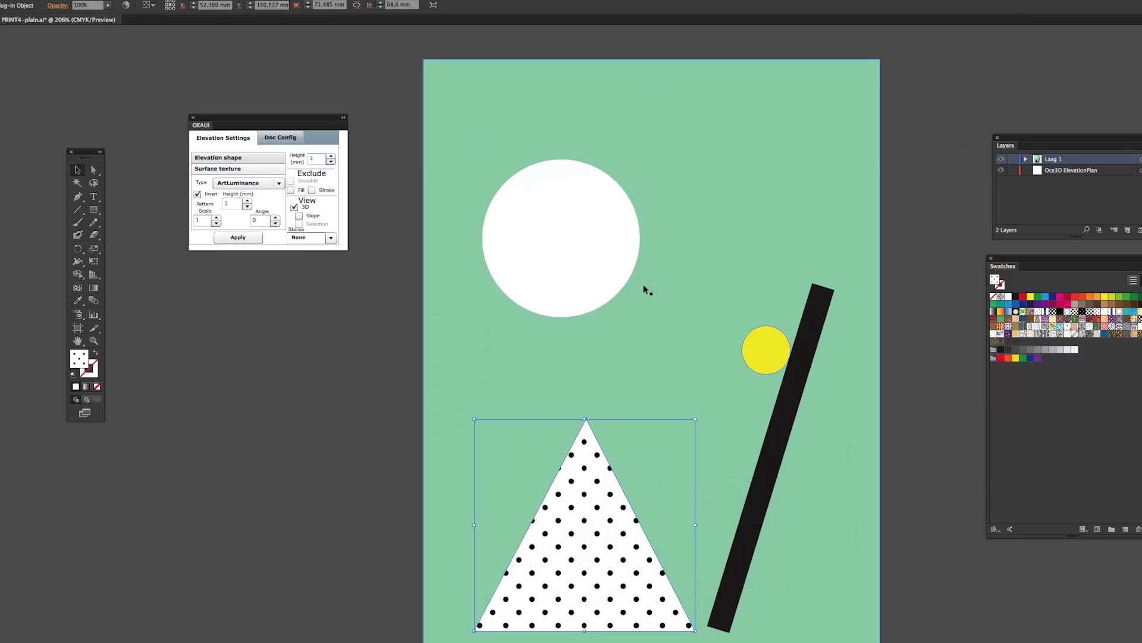
{"action": "left_click", "coordinate": [597, 242]}
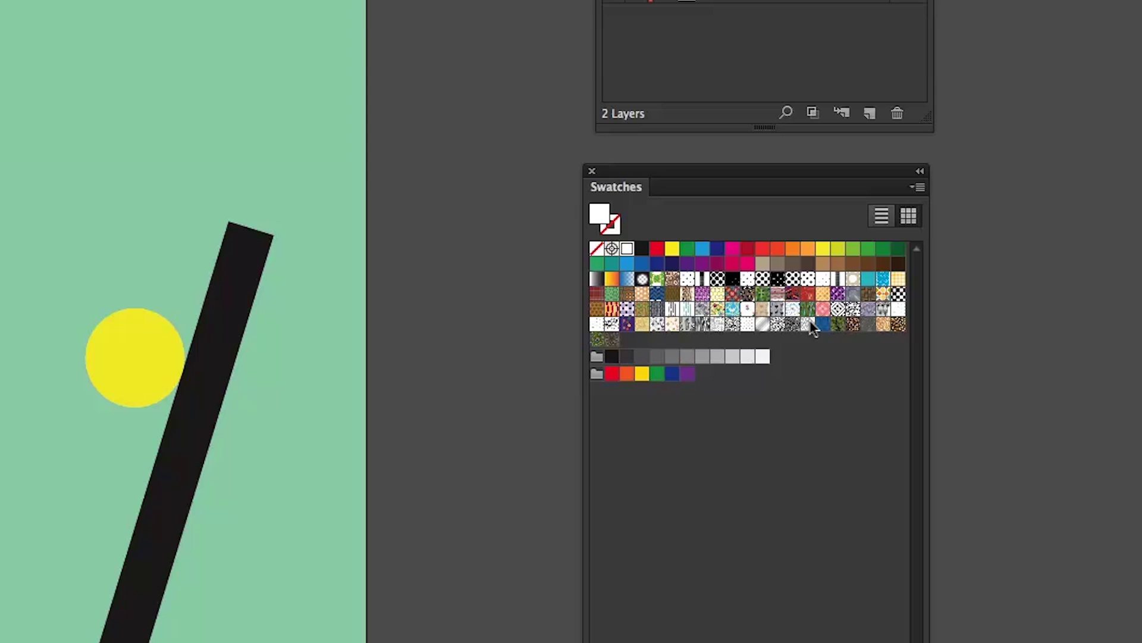
{"action": "left_click", "coordinate": [896, 326]}
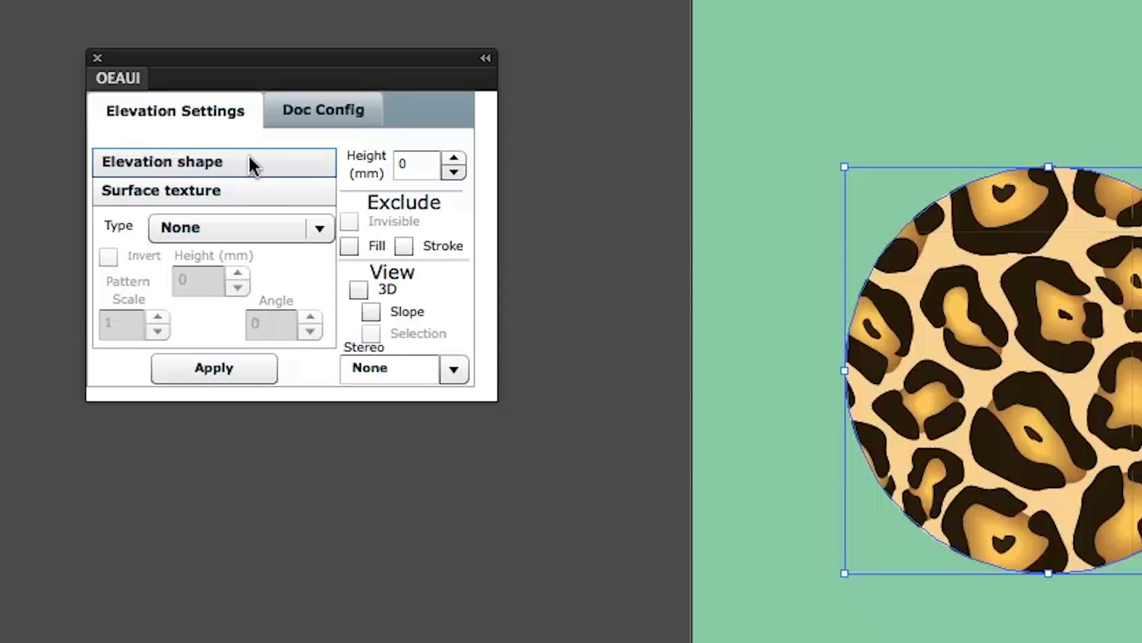
- Set the circle's elevation shape method to Flat
{"action": "left_click", "coordinate": [251, 157]}
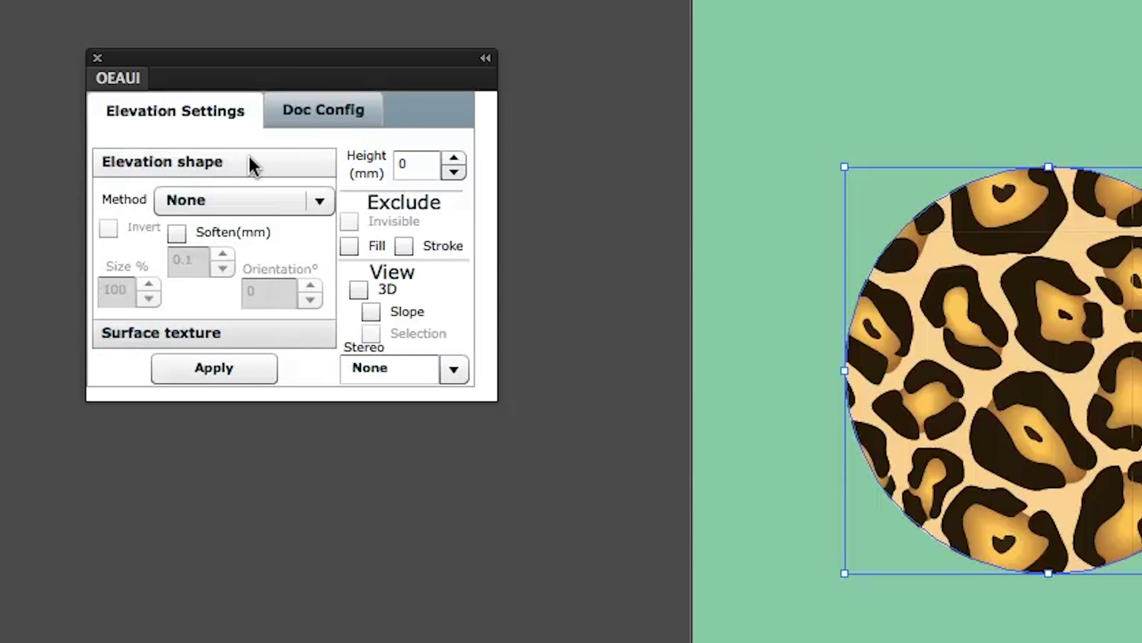
{"action": "left_click", "coordinate": [322, 201]}
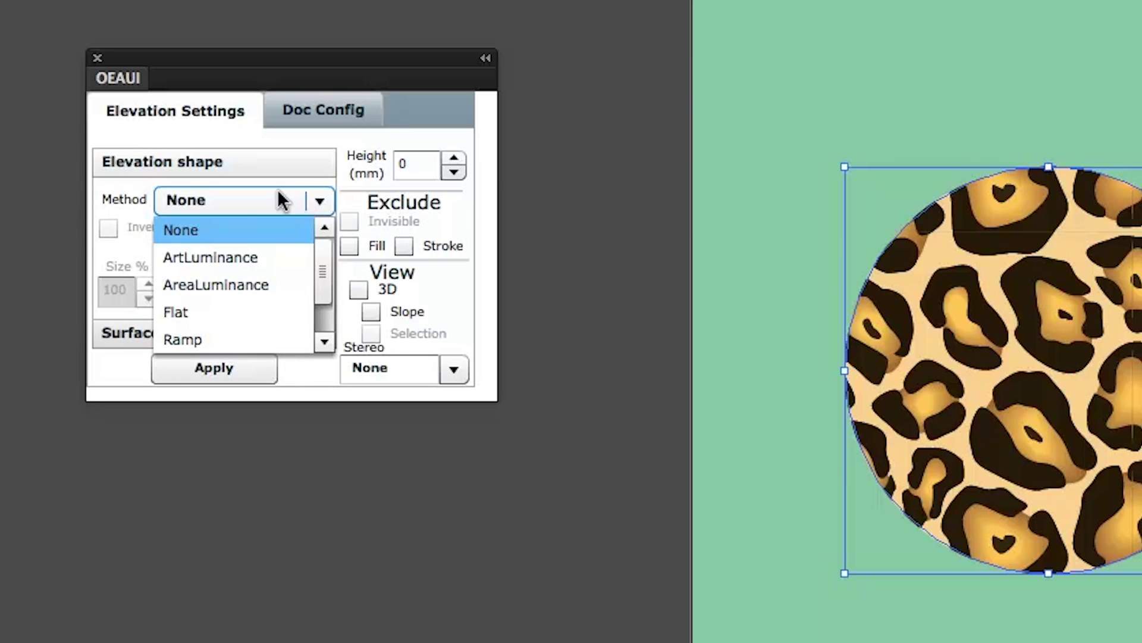
{"action": "left_click", "coordinate": [201, 311]}
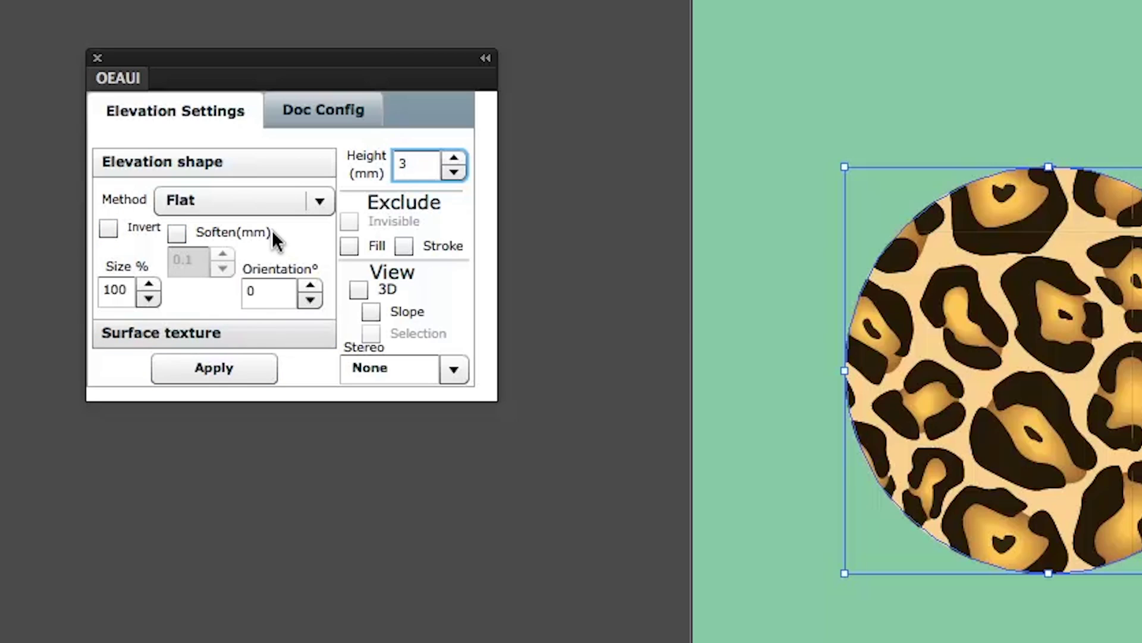
- Apply an ArtLuminance surface texture with height 1 mm to the circle
{"action": "left_click", "coordinate": [241, 332]}
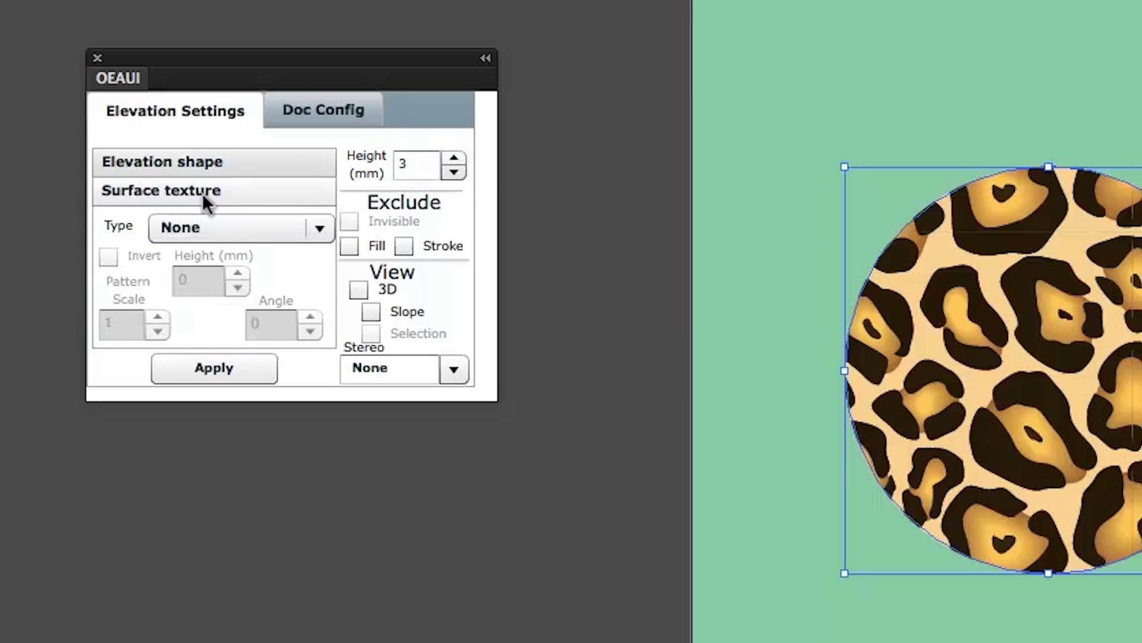
{"action": "left_click", "coordinate": [302, 226]}
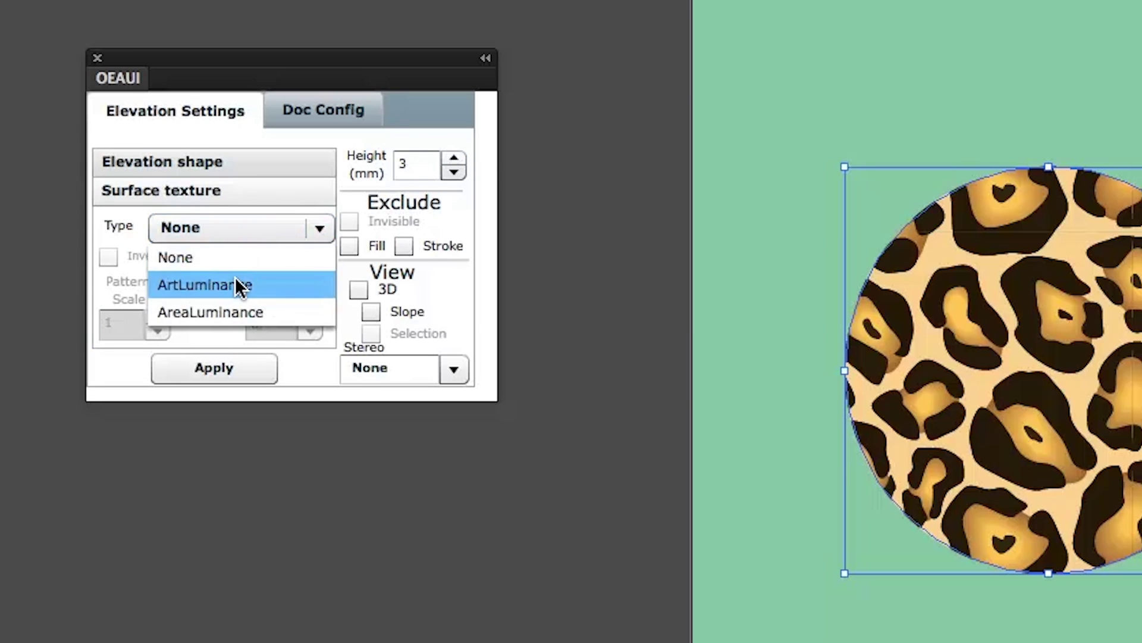
{"action": "left_click", "coordinate": [235, 277]}
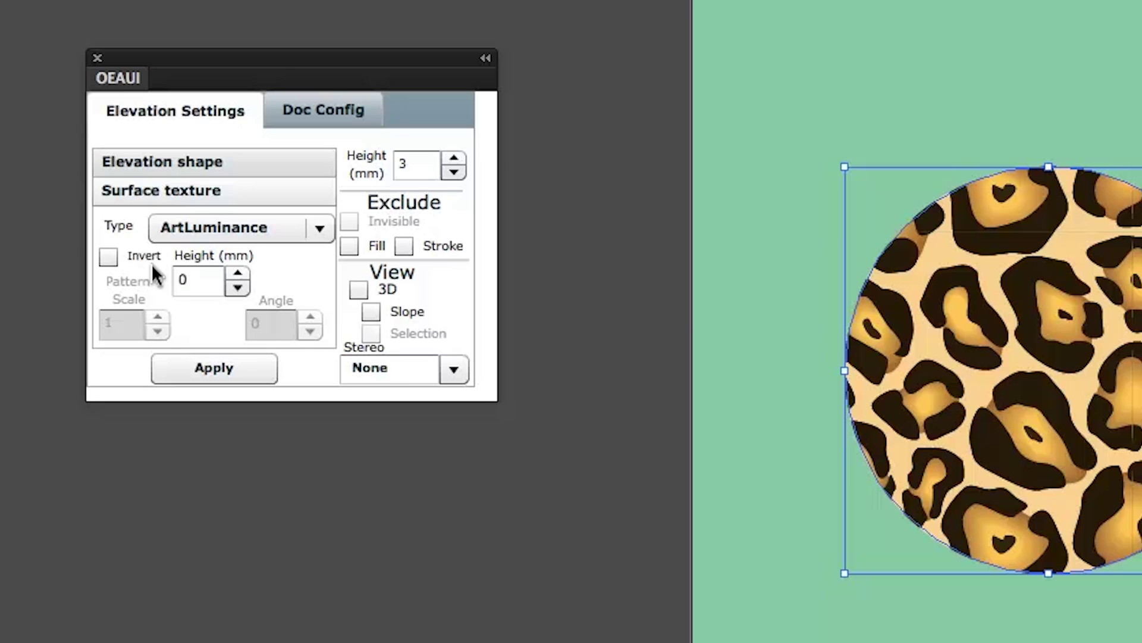
{"action": "left_click", "coordinate": [176, 278]}
{"action": "type", "text": "1"}
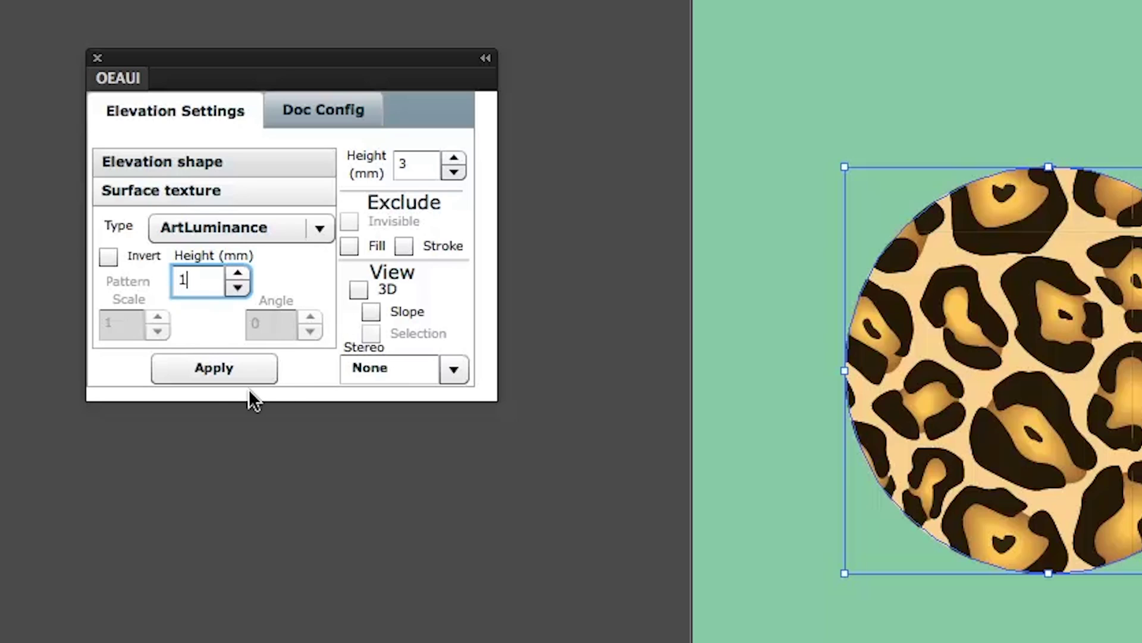
{"action": "left_click", "coordinate": [215, 366]}
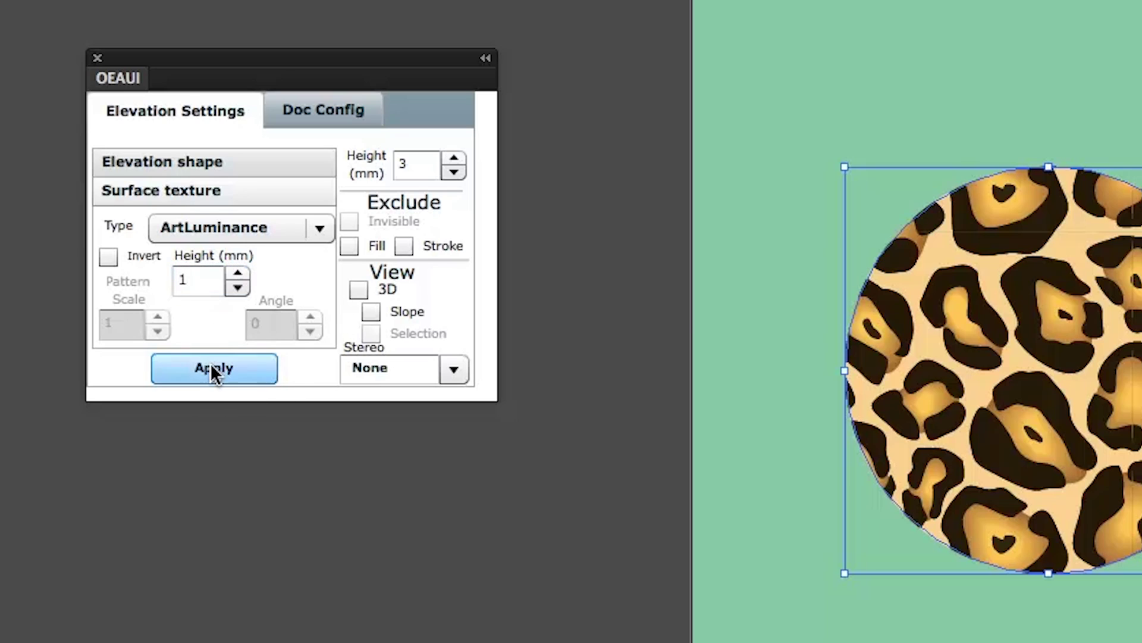
- Return to the elevation shape settings and switch on the 3D view of the artwork
{"action": "left_click", "coordinate": [232, 156]}
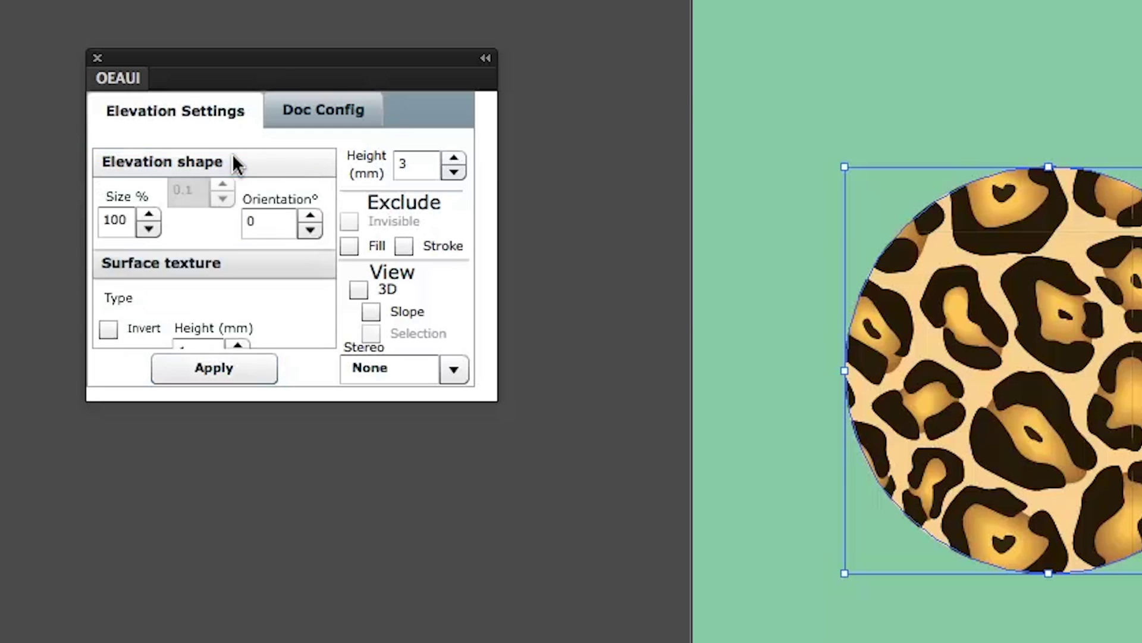
{"action": "left_click", "coordinate": [211, 360]}
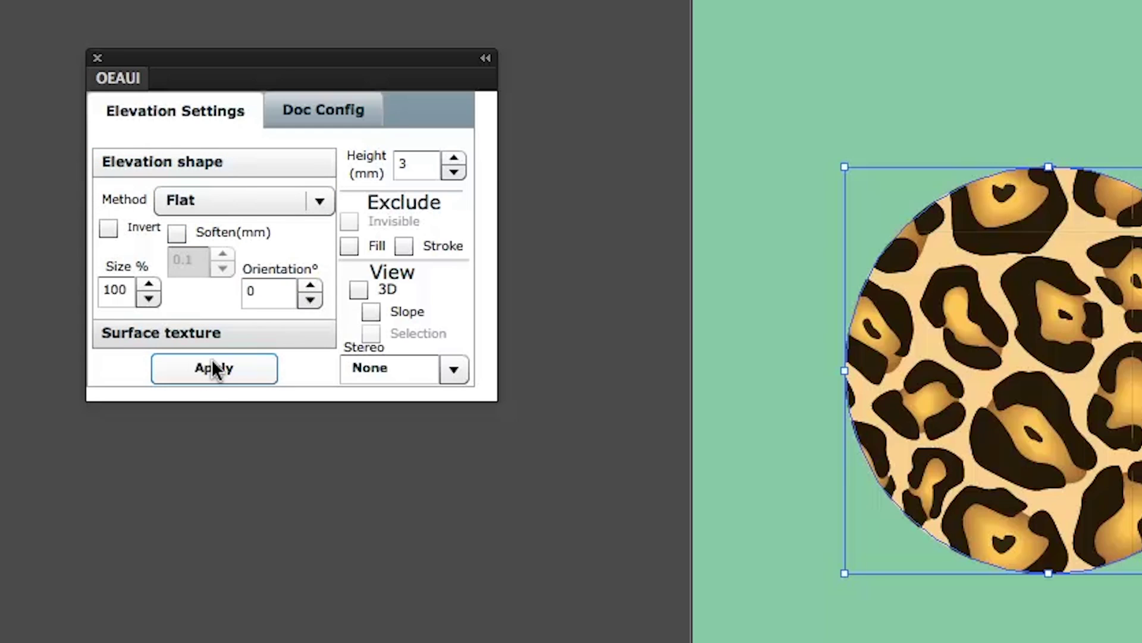
{"action": "left_click", "coordinate": [359, 288]}
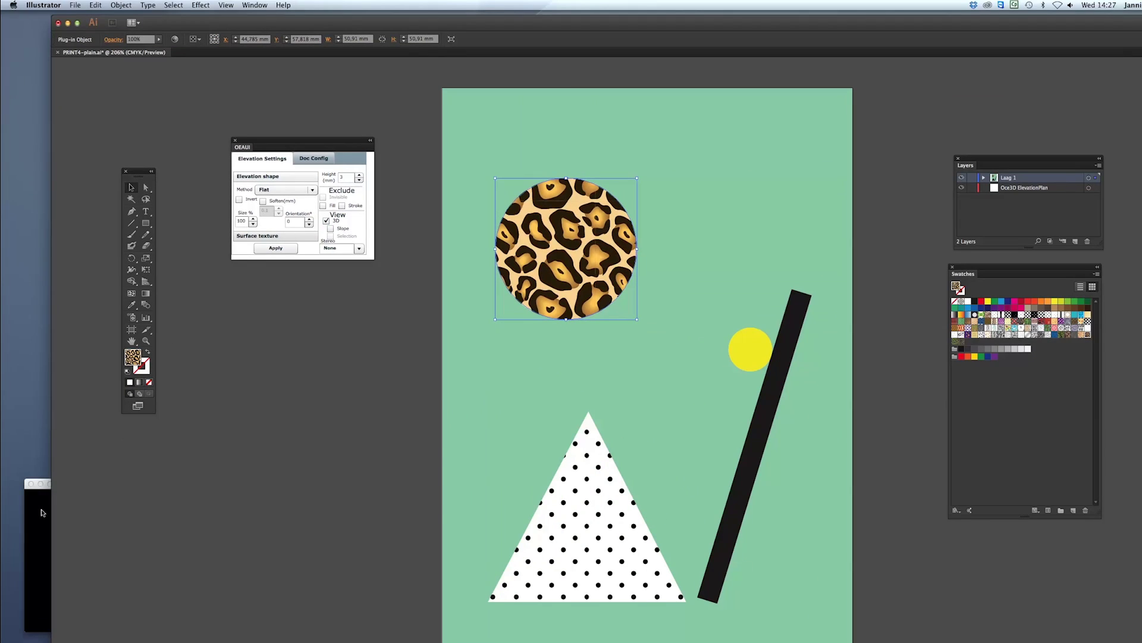
- Move and enlarge the 3D viewer, then orbit the leopard disc and dotted triangle from several angles
{"action": "left_click_drag", "start_coordinate": [82, 495], "coordinate": [502, 94]}
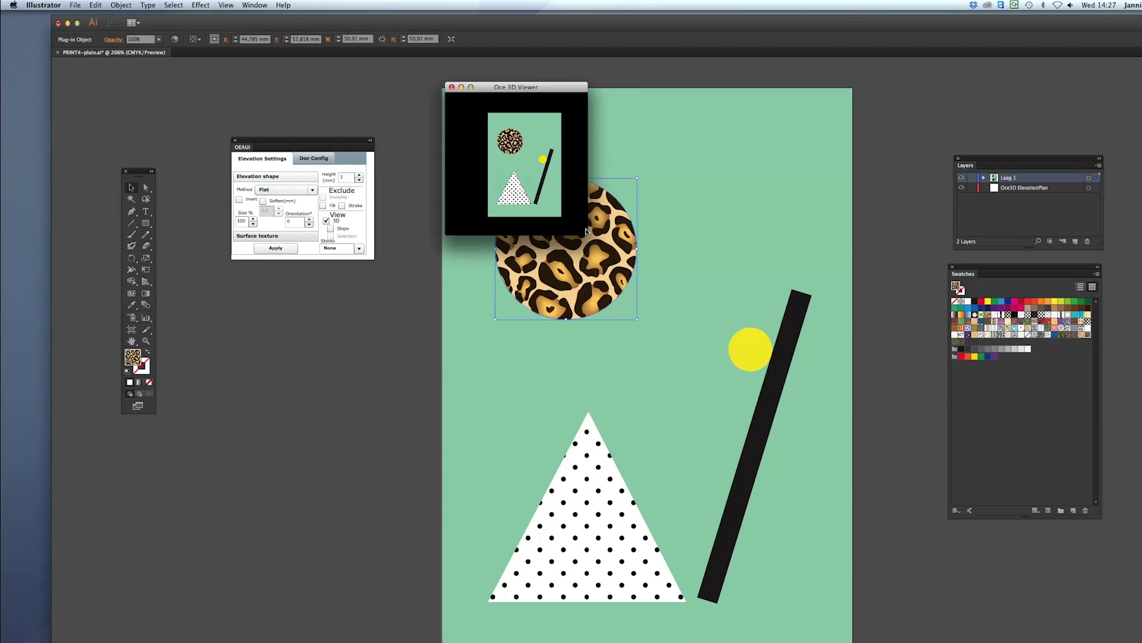
{"action": "left_click_drag", "start_coordinate": [587, 234], "coordinate": [919, 639]}
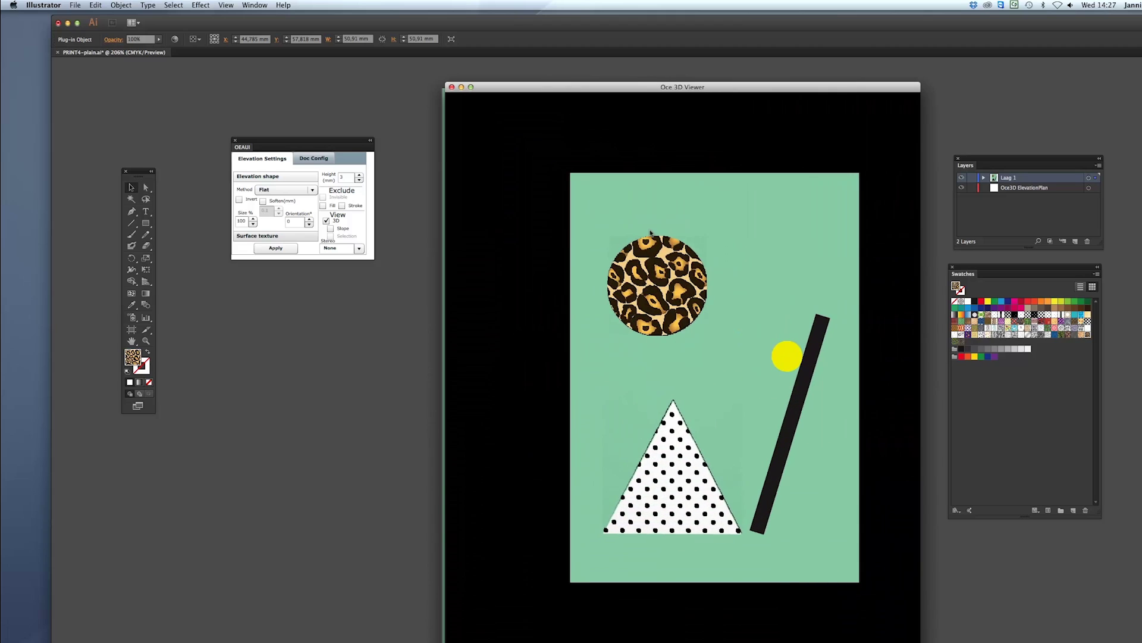
{"action": "scroll", "coordinate": [668, 260], "scroll_direction": "up", "scroll_amount": 3}
{"action": "left_click_drag", "start_coordinate": [665, 260], "coordinate": [638, 283]}
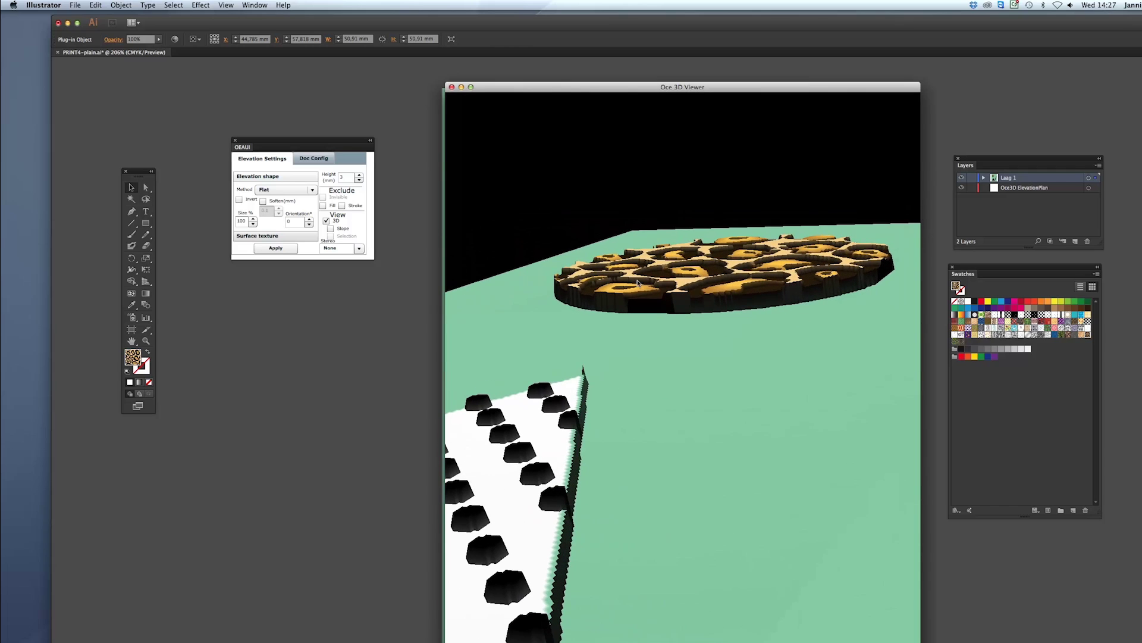
{"action": "left_click_drag", "start_coordinate": [732, 317], "coordinate": [745, 315]}
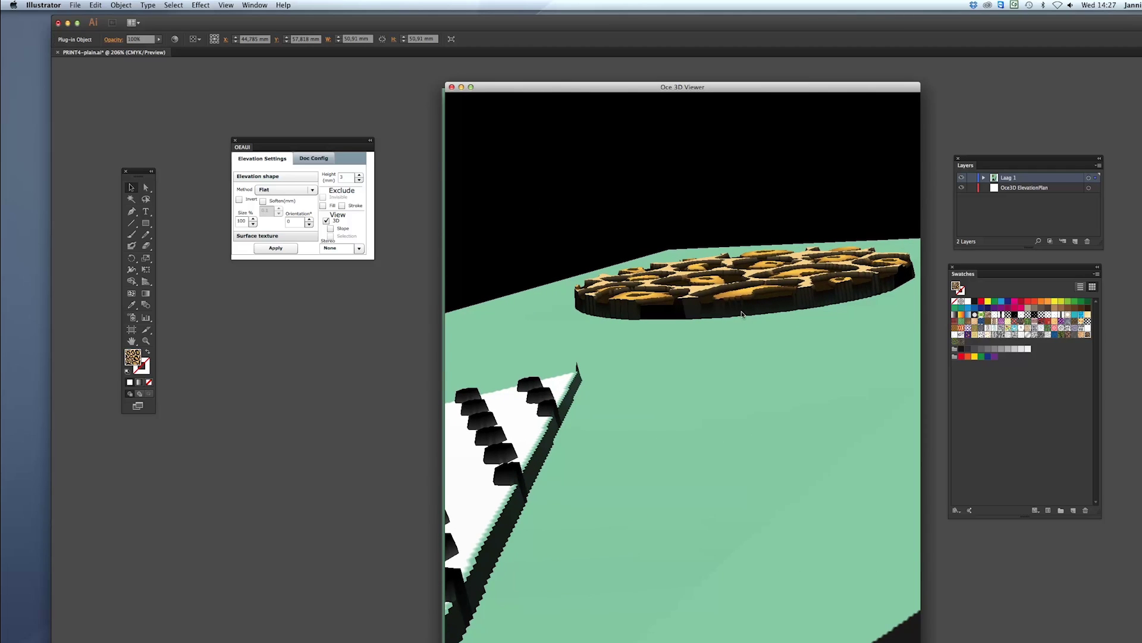
{"action": "left_click_drag", "start_coordinate": [677, 259], "coordinate": [676, 277]}
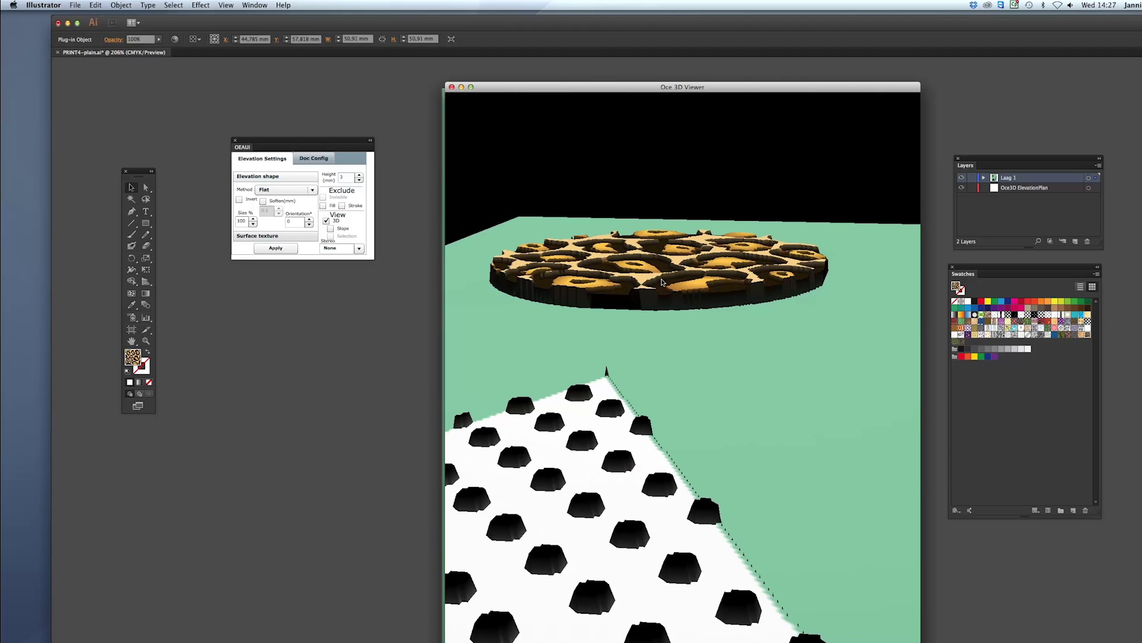
{"action": "left_click_drag", "start_coordinate": [700, 258], "coordinate": [655, 494]}
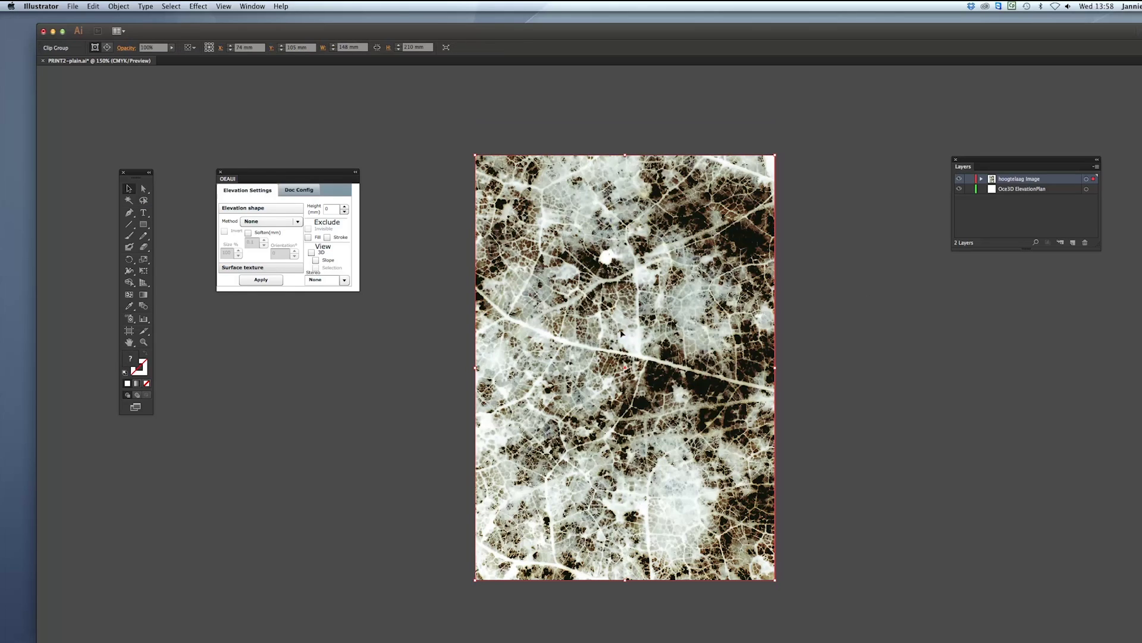
- Deselect, set the leaf's elevation method to ArtLuminance at 1.5 mm, and switch on 3D view
{"action": "left_click", "coordinate": [409, 177]}
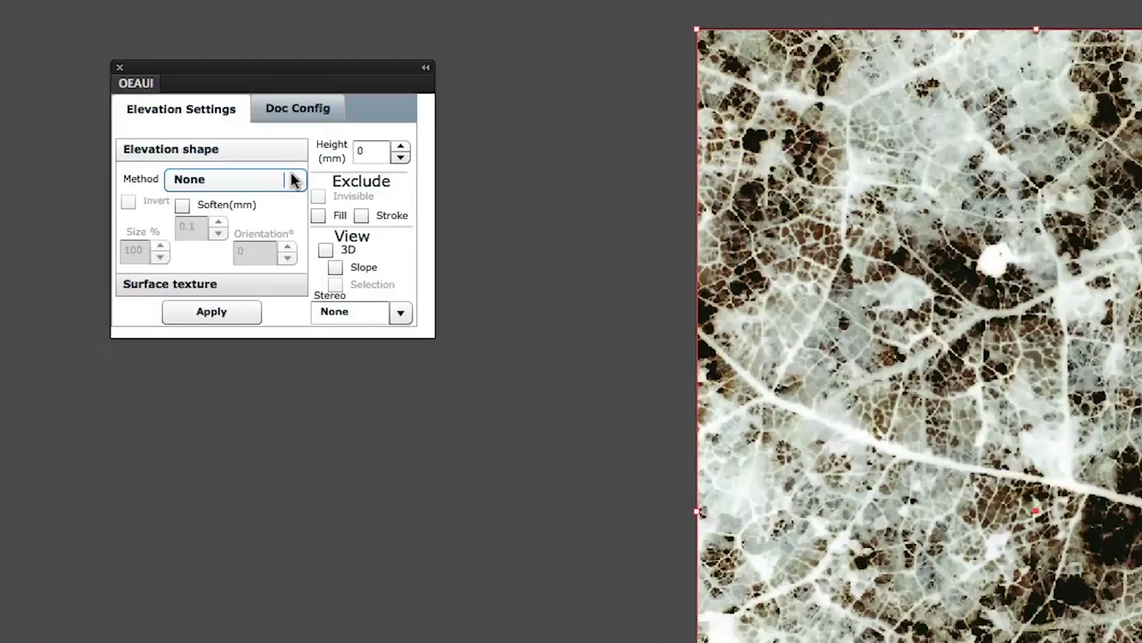
{"action": "left_click", "coordinate": [298, 221]}
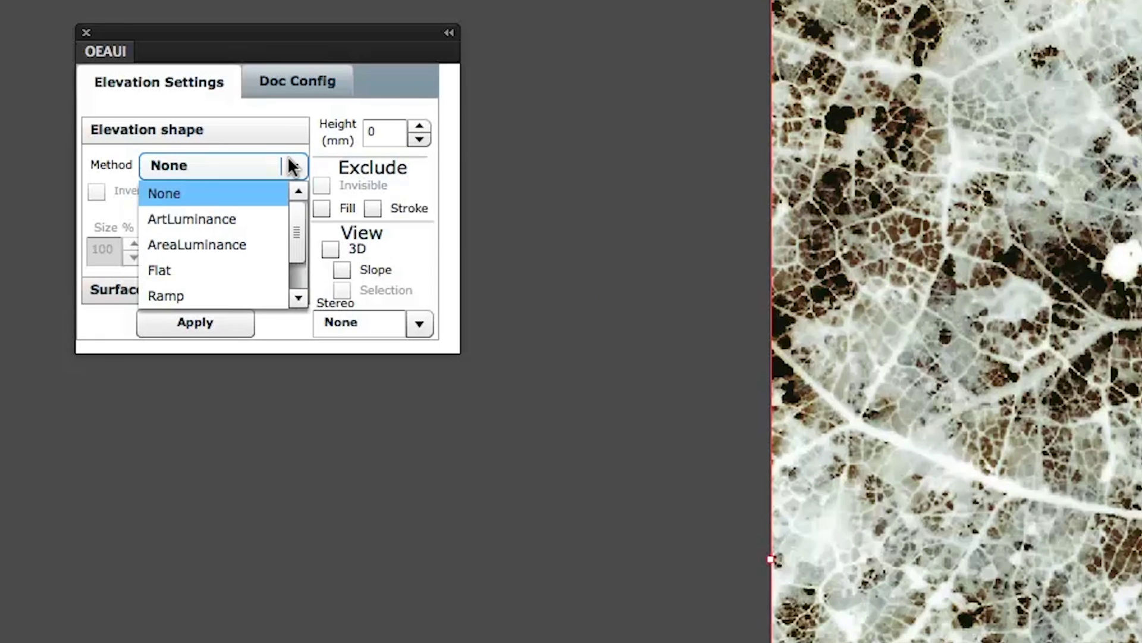
{"action": "left_click", "coordinate": [224, 216]}
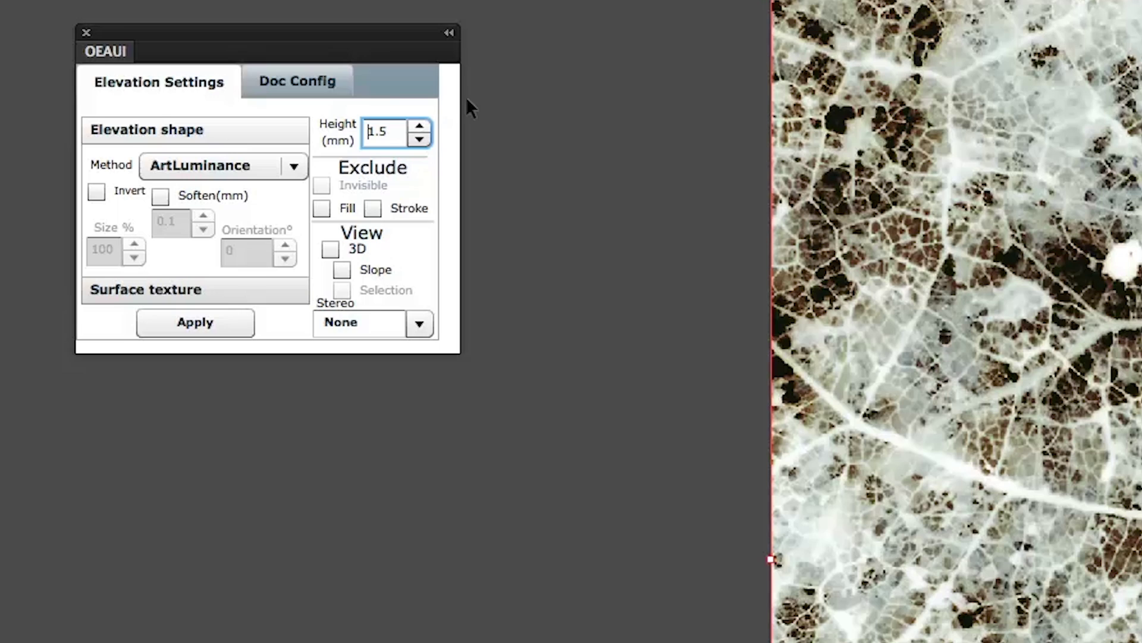
{"action": "left_click_drag", "start_coordinate": [350, 25], "coordinate": [427, 7]}
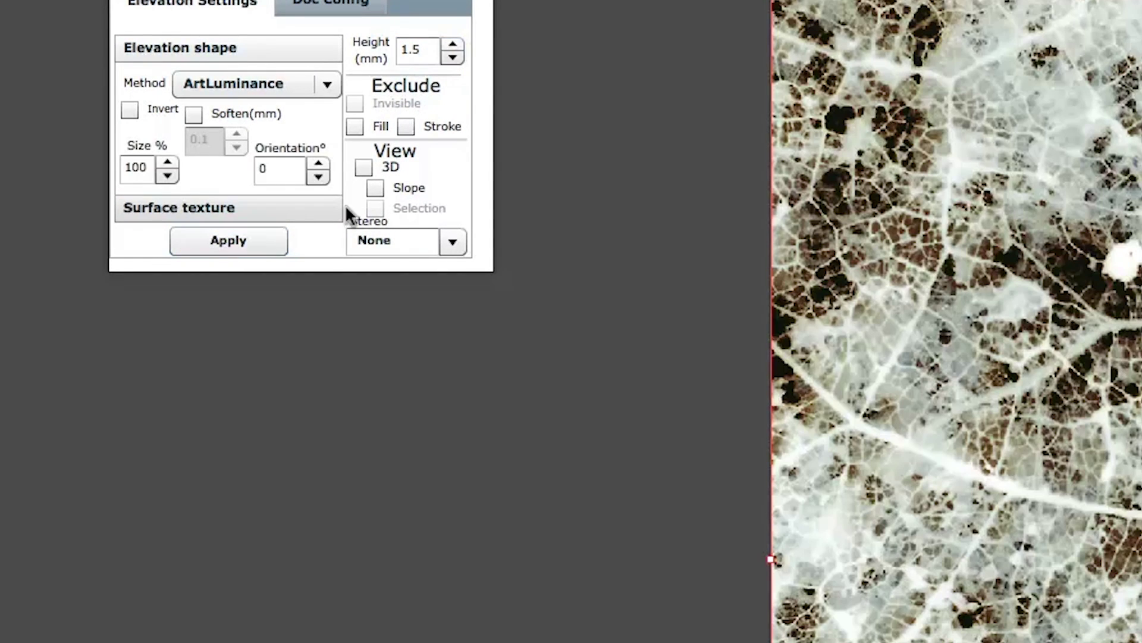
{"action": "left_click", "coordinate": [363, 167]}
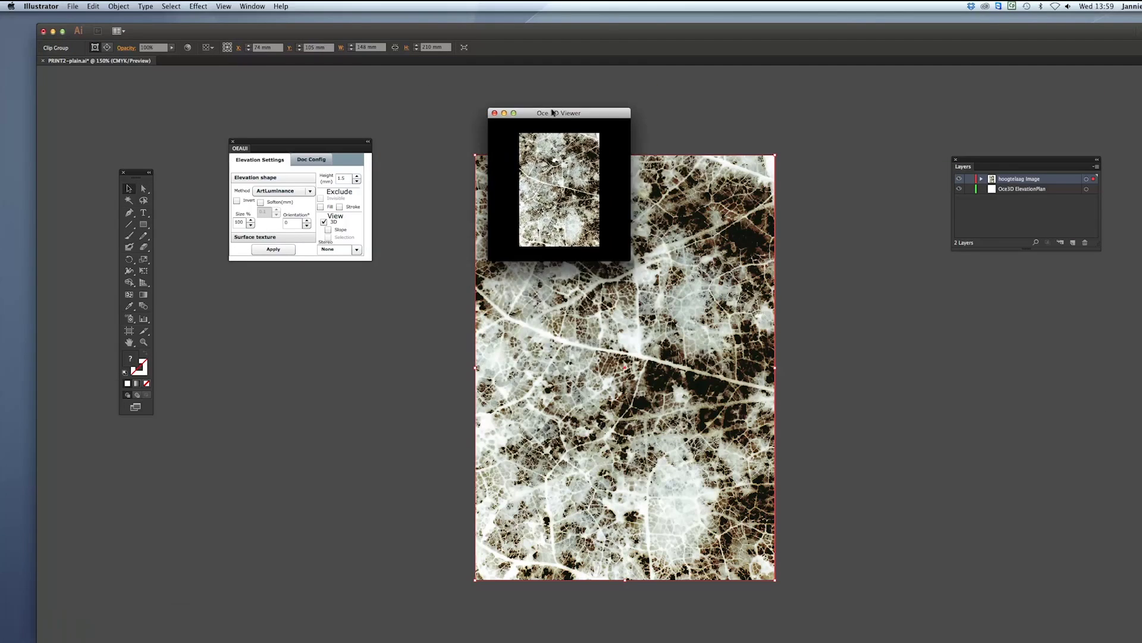
- Enlarge the 3D viewer and orbit and zoom around the leaf's relief, with pale veins raised
{"action": "left_click_drag", "start_coordinate": [640, 244], "coordinate": [927, 621]}
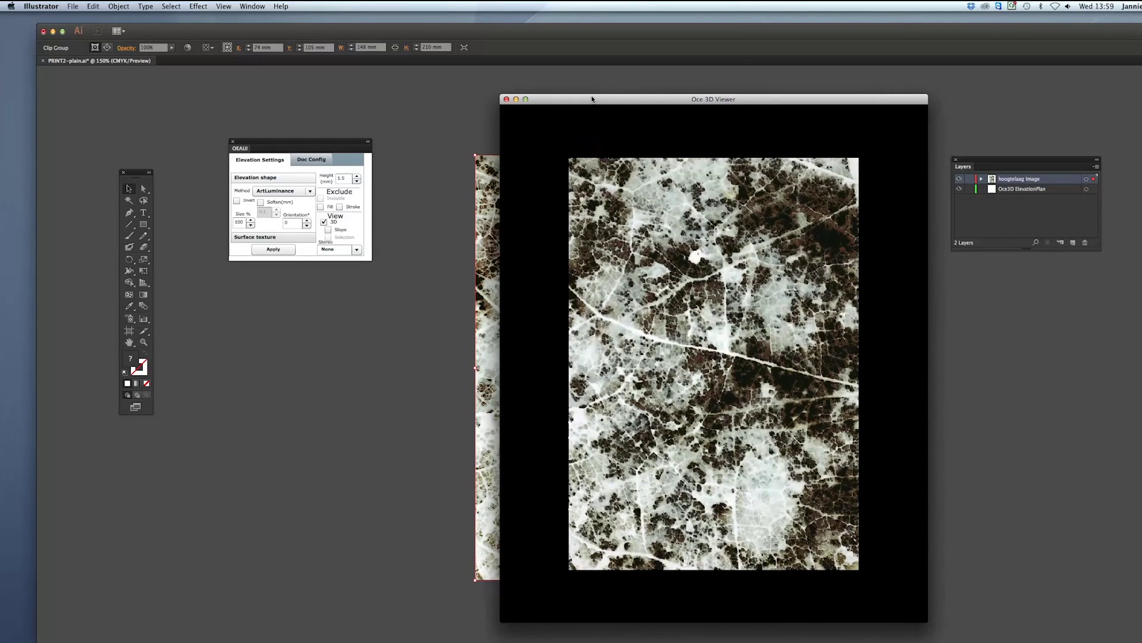
{"action": "left_click_drag", "start_coordinate": [592, 100], "coordinate": [622, 83]}
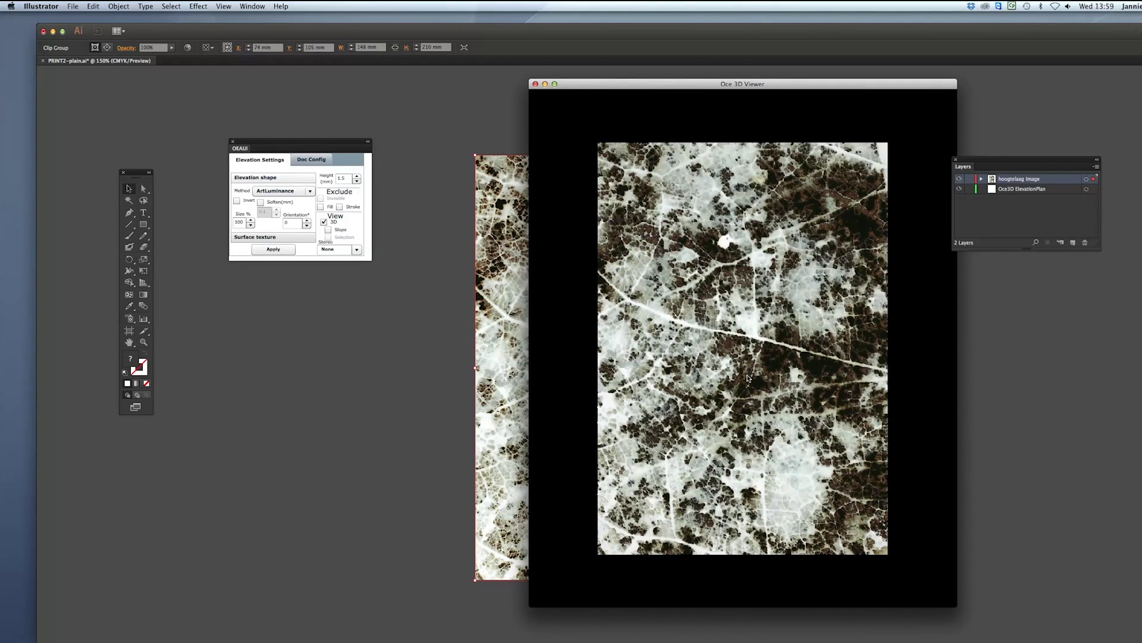
{"action": "left_click_drag", "start_coordinate": [720, 407], "coordinate": [744, 482]}
{"action": "left_click_drag", "start_coordinate": [737, 372], "coordinate": [746, 455]}
{"action": "scroll", "coordinate": [744, 428], "scroll_direction": "up", "scroll_amount": 3}
{"action": "scroll", "coordinate": [756, 465], "scroll_direction": "down", "scroll_amount": 3}
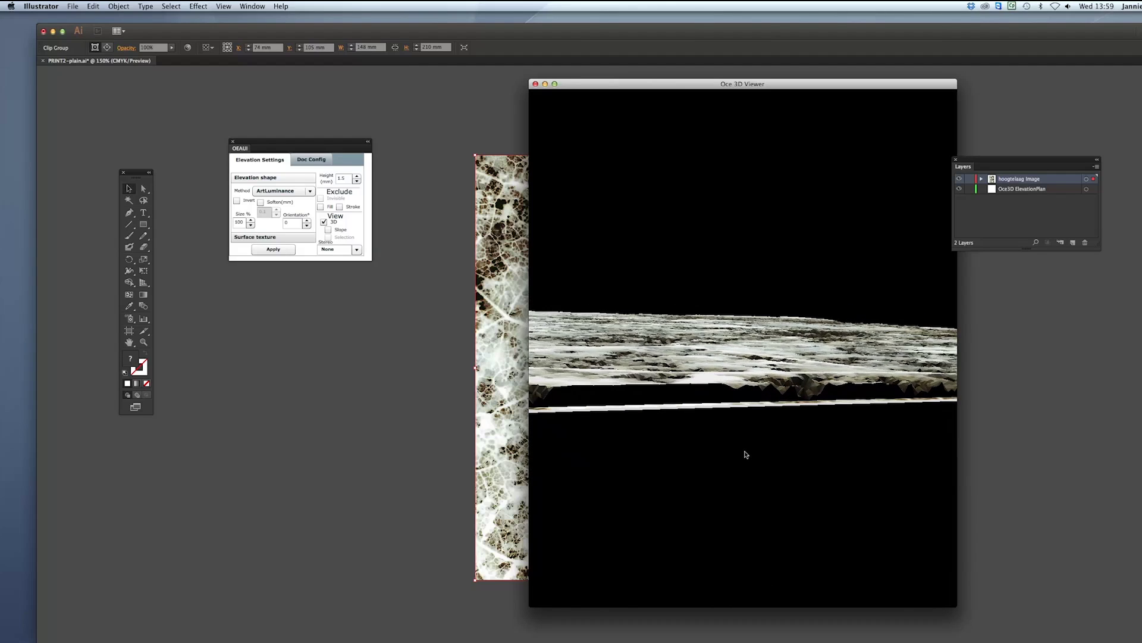
{"action": "left_click_drag", "start_coordinate": [746, 415], "coordinate": [763, 474]}
{"action": "scroll", "coordinate": [758, 473], "scroll_direction": "up", "scroll_amount": 3}
{"action": "scroll", "coordinate": [758, 474], "scroll_direction": "down", "scroll_amount": 5}
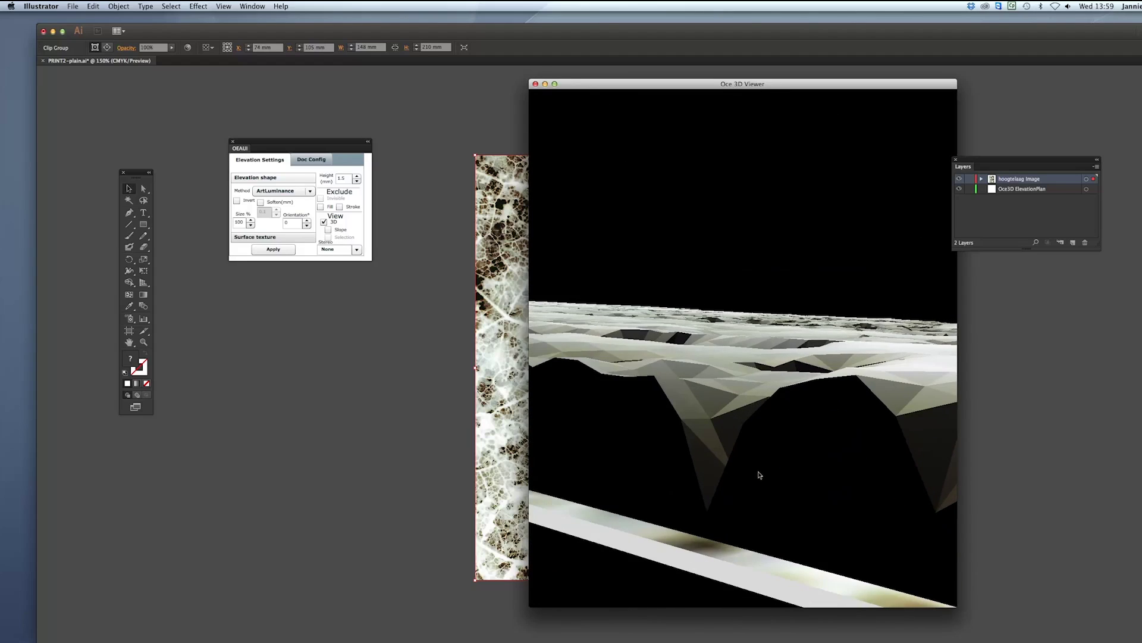
{"action": "left_click_drag", "start_coordinate": [772, 359], "coordinate": [740, 359]}
{"action": "scroll", "coordinate": [730, 358], "scroll_direction": "up", "scroll_amount": 5}
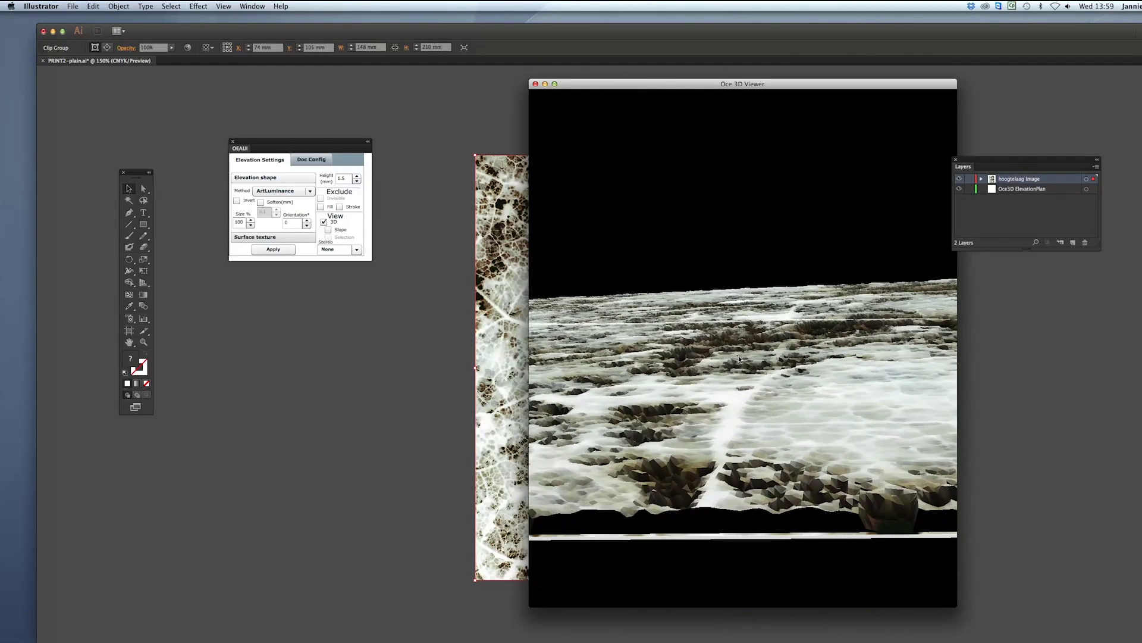
- Close the viewer, apply the inverted ArtLuminance elevation to the leaf, and reopen 3D view
{"action": "left_click", "coordinate": [535, 83]}
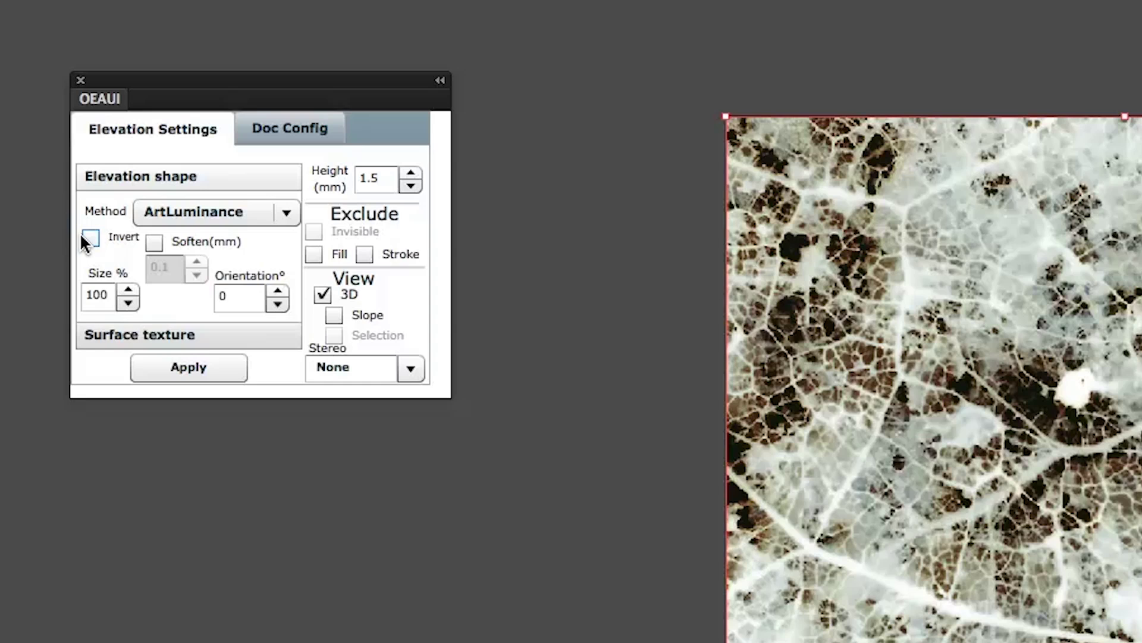
{"action": "left_click", "coordinate": [198, 362]}
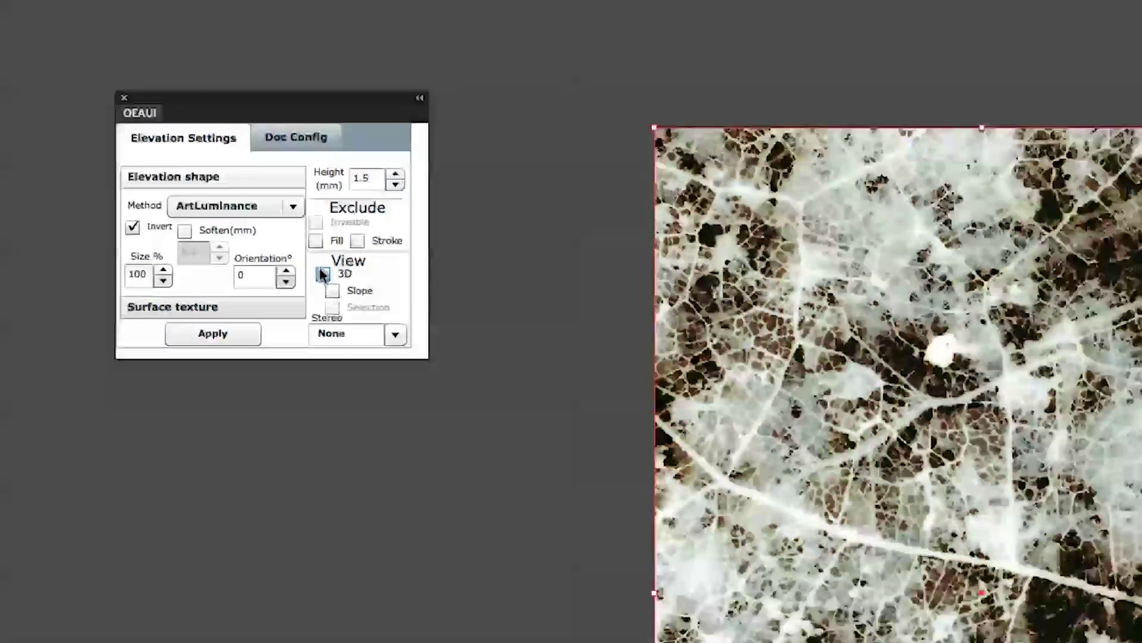
{"action": "left_click", "coordinate": [322, 273]}
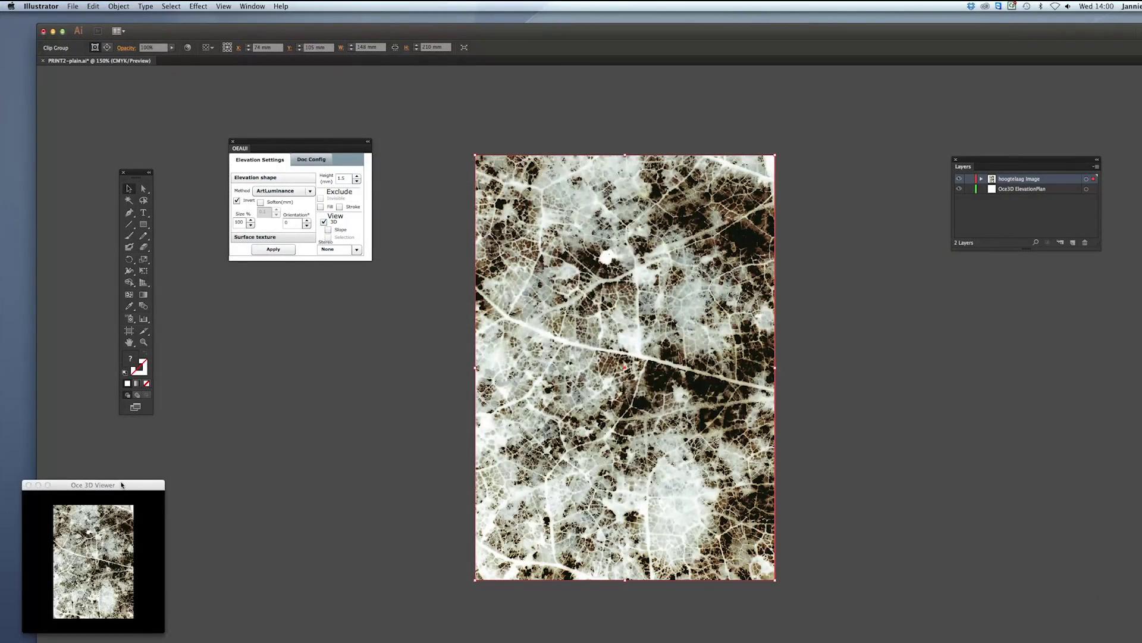
- Move the Oce 3D Viewer above the leaf artwork and enlarge it
{"action": "left_click_drag", "start_coordinate": [121, 485], "coordinate": [567, 94]}
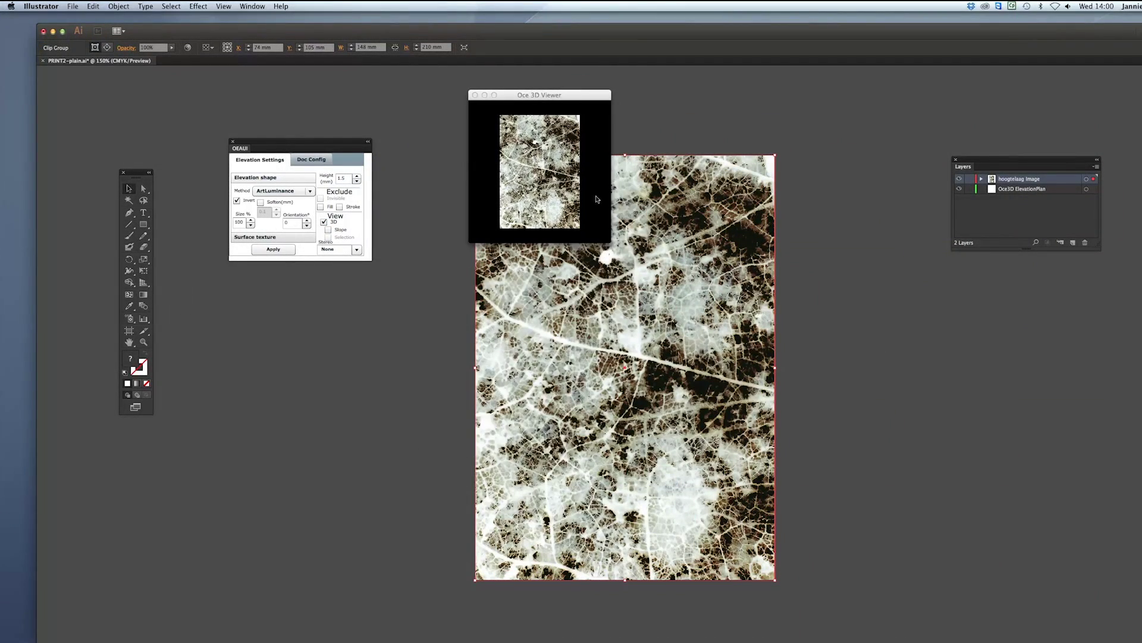
{"action": "left_click_drag", "start_coordinate": [607, 240], "coordinate": [747, 227]}
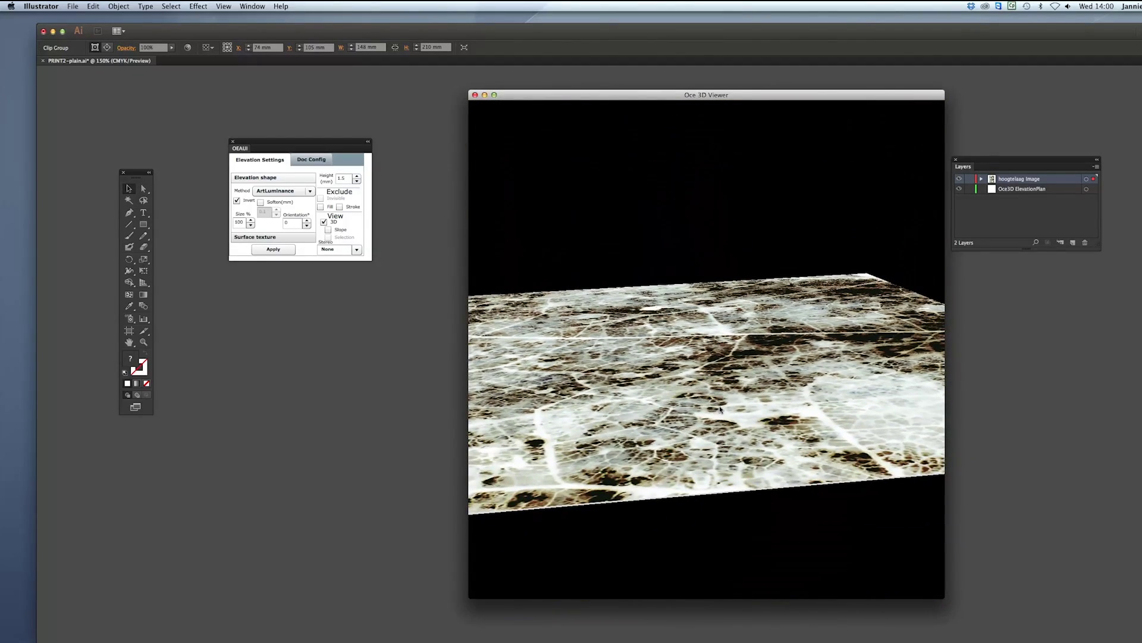